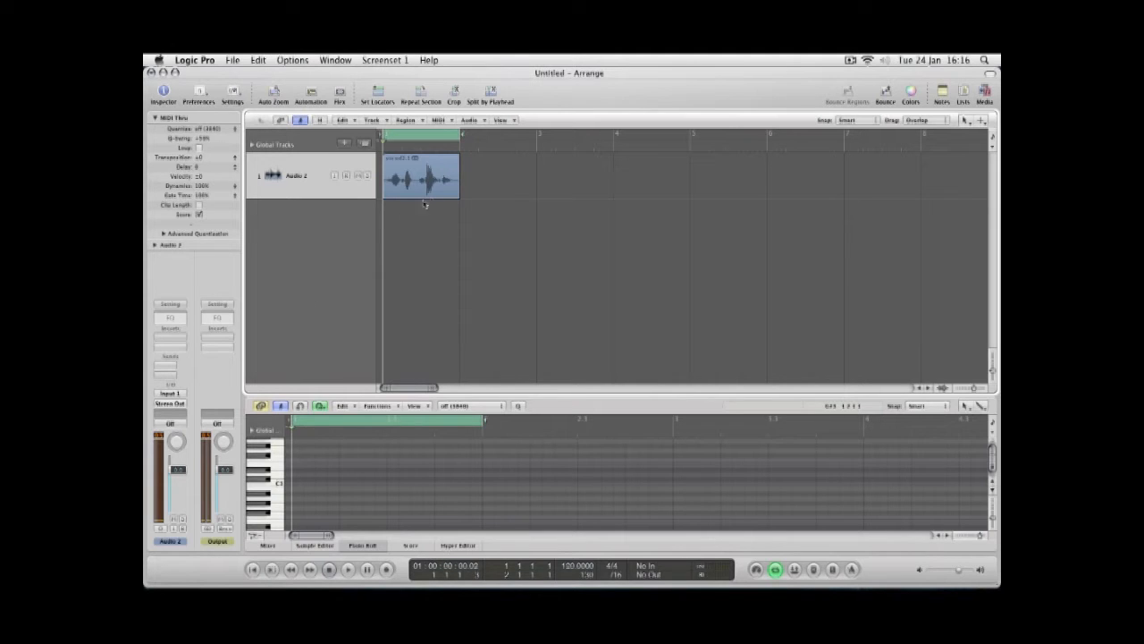
Convert the vocal audio region to a new sampler track with zones created from regions, and play it back.
left_click(407, 174)
right_click(409, 174)
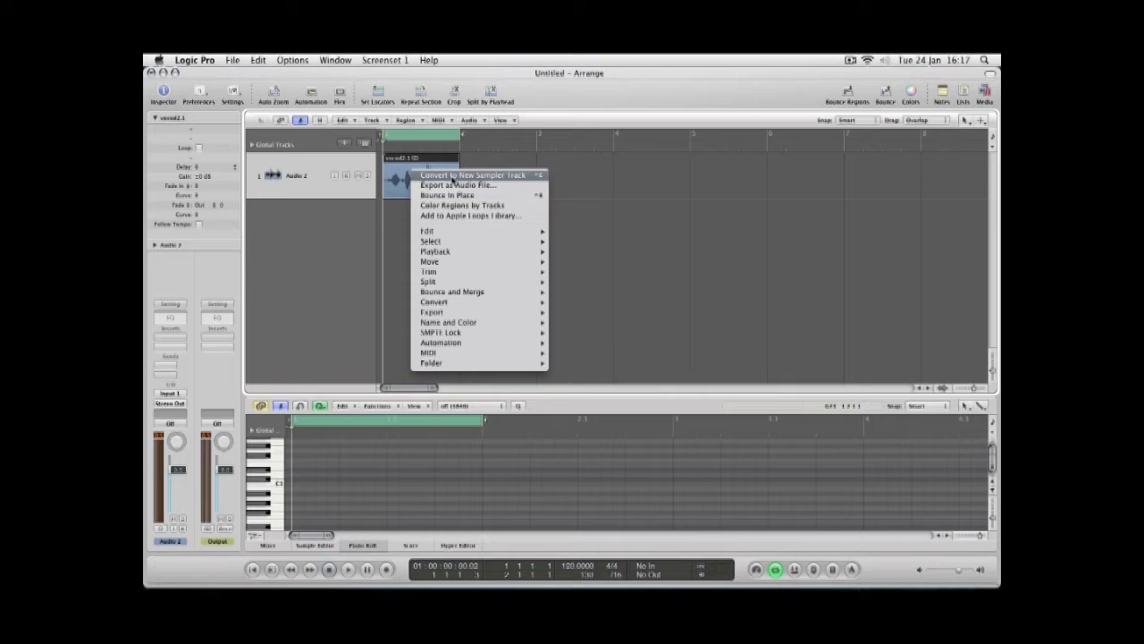
mouse_move(452, 307)
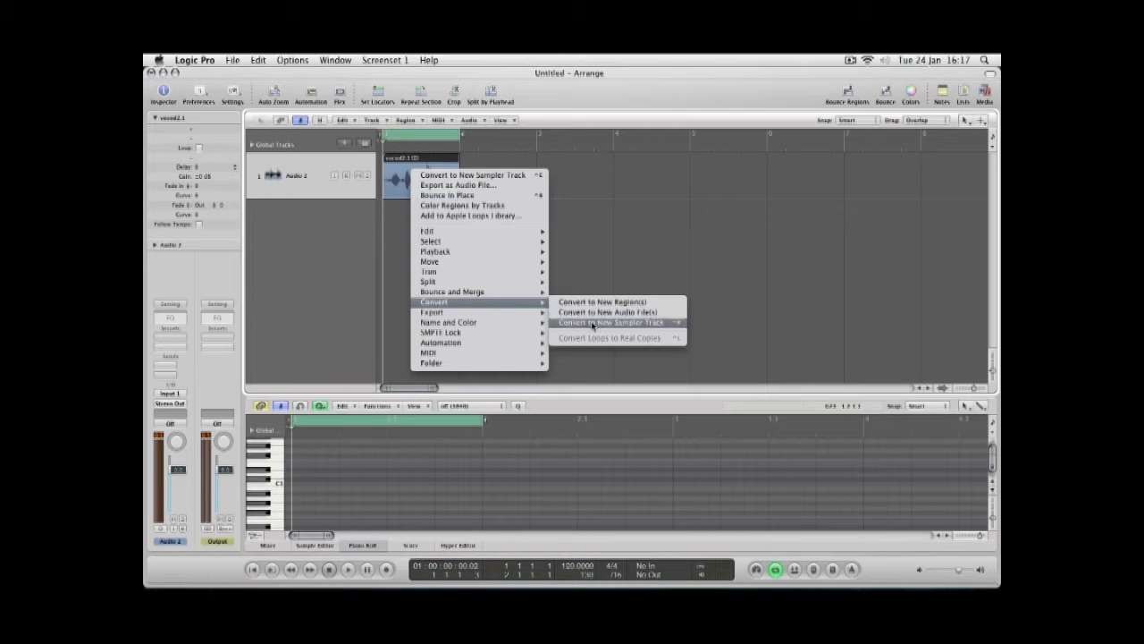
left_click(592, 323)
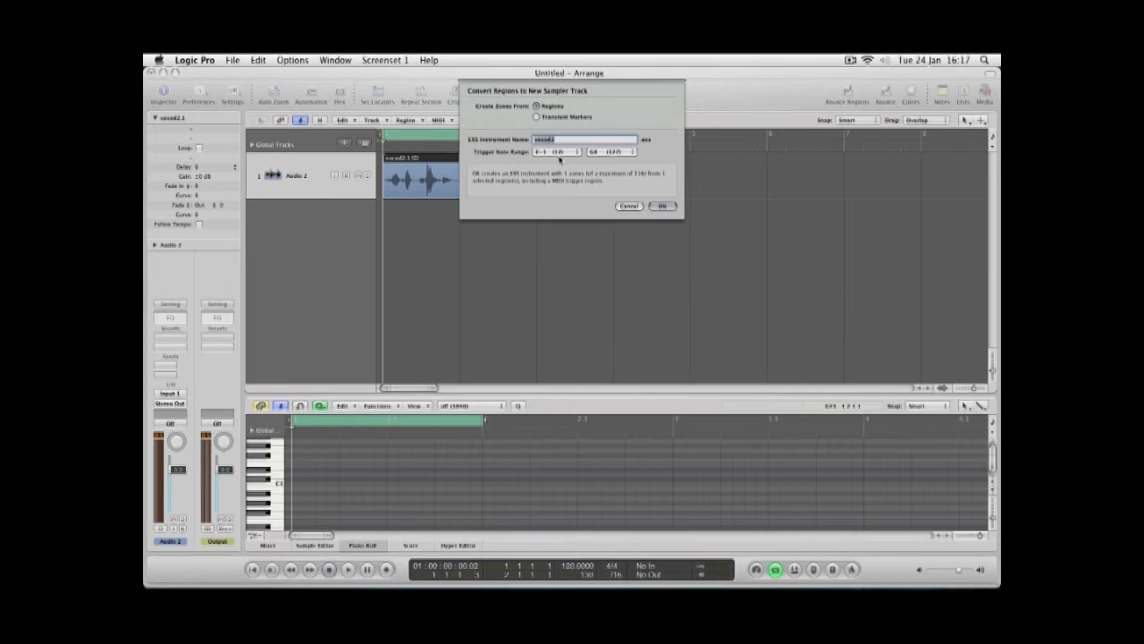
left_click(662, 206)
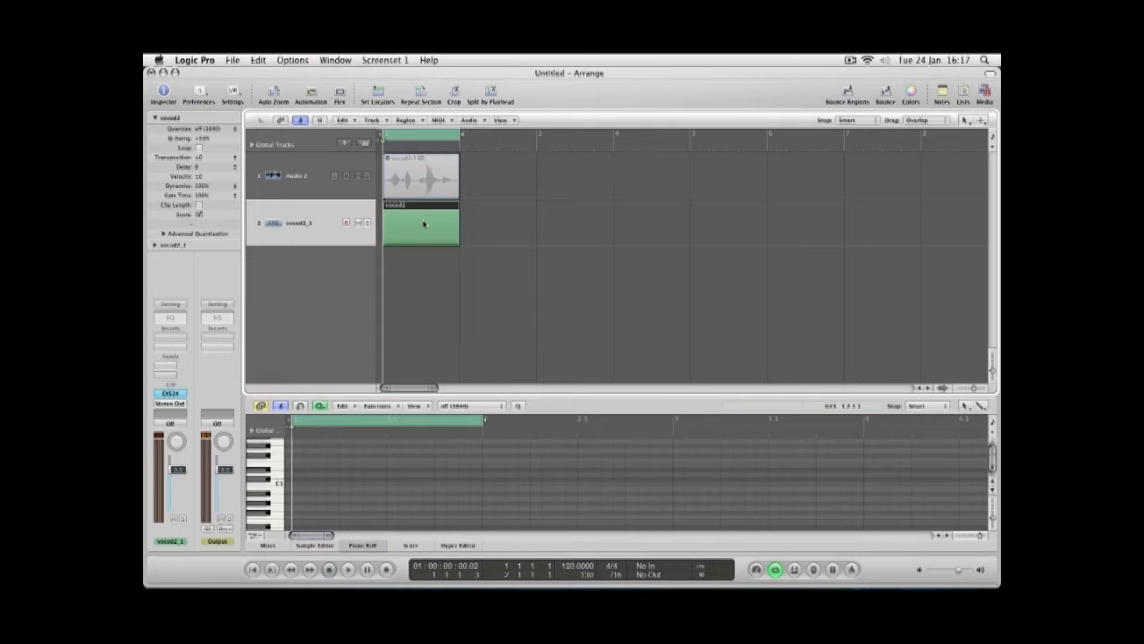
key("space")
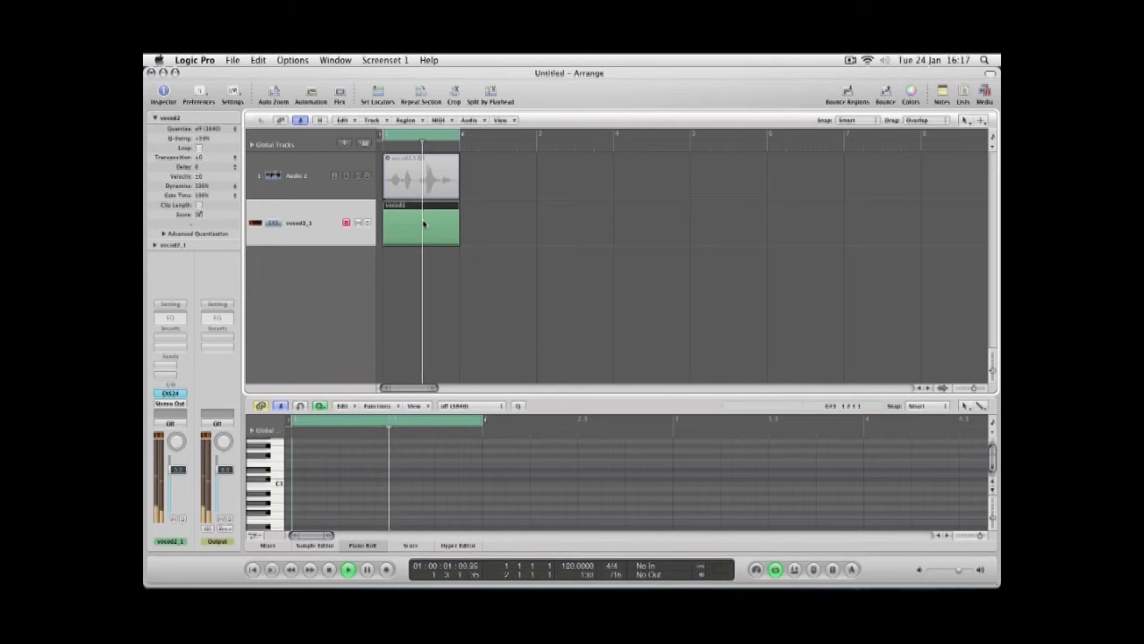
key("space")
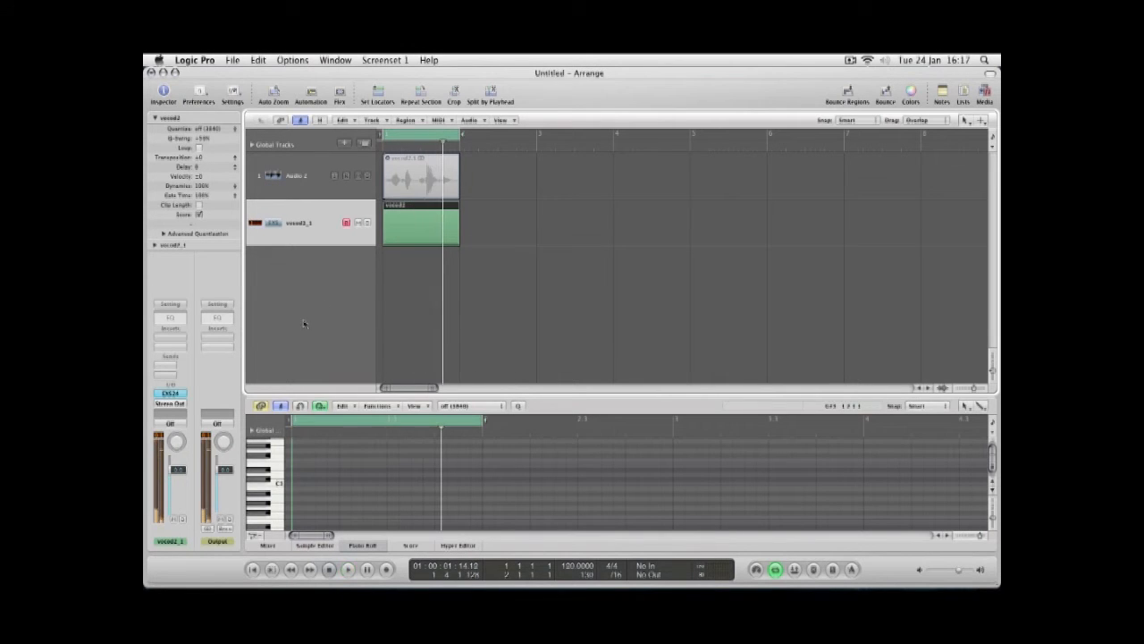
Open the new track's EXS24 sampler plug-in window, reposition it, and start playback.
left_click(169, 394)
left_click_drag(304, 110, 676, 73)
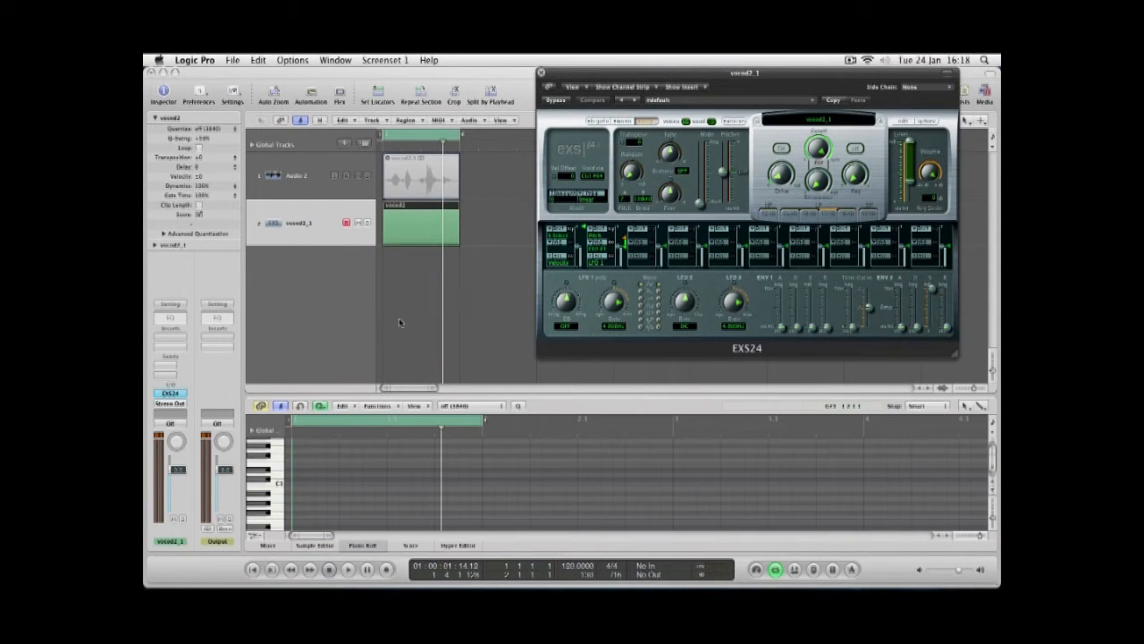
key("space")
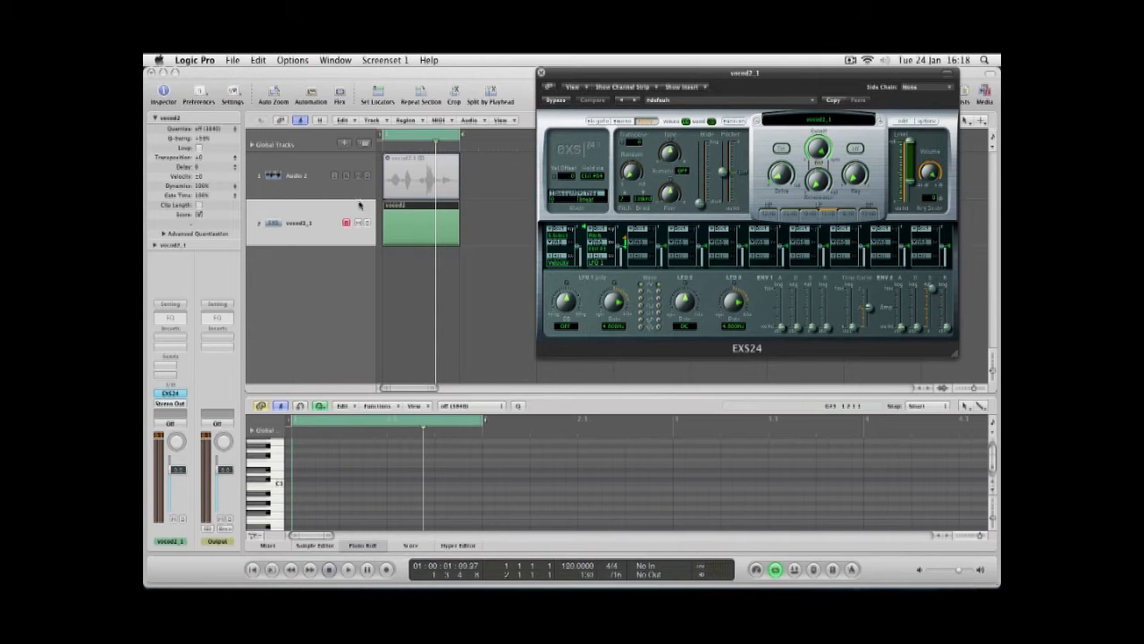
Select the trigger note in the piano roll and play the track.
scroll(445, 498, "down", 10)
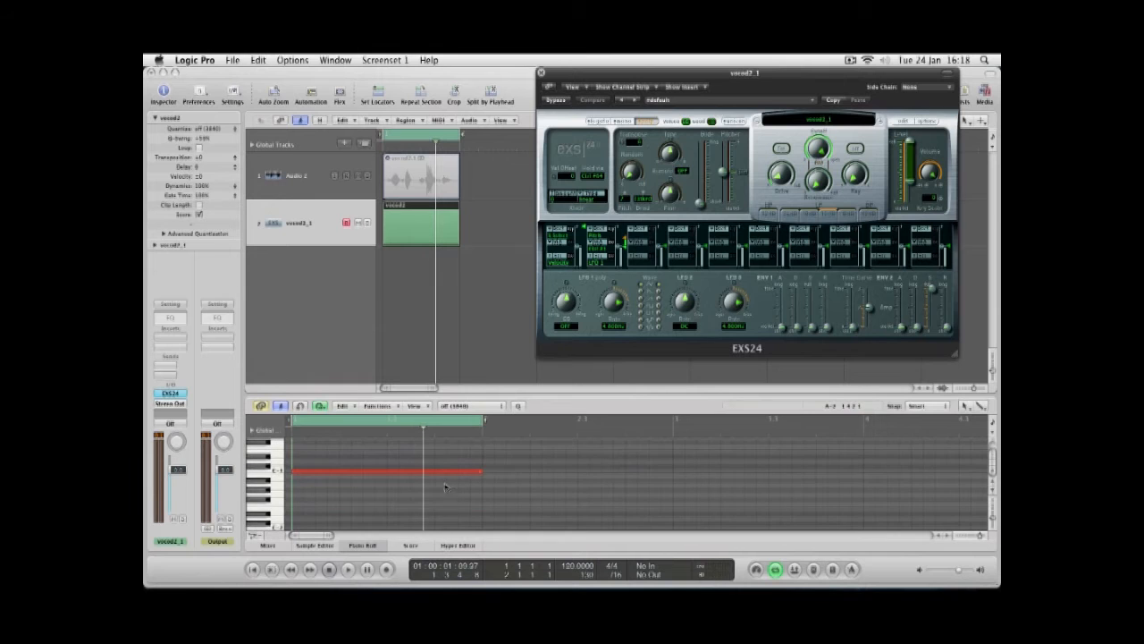
left_click(439, 474)
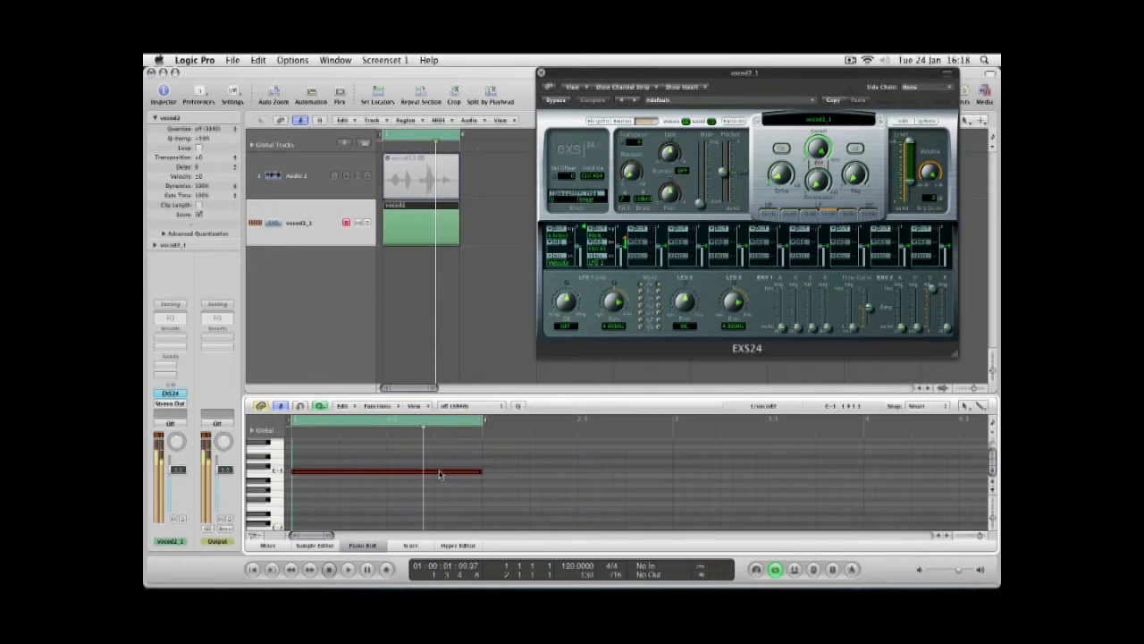
key("space")
key("space")
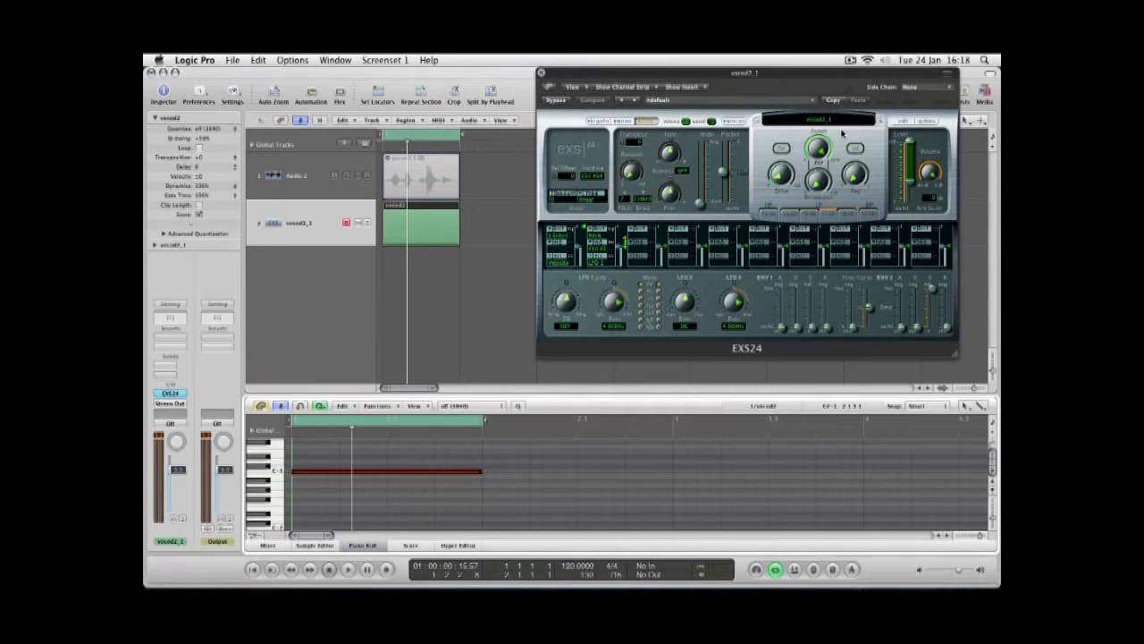
Open the EXS24 instrument editor and extend the sample zone's key range up to C1.
left_click(903, 122)
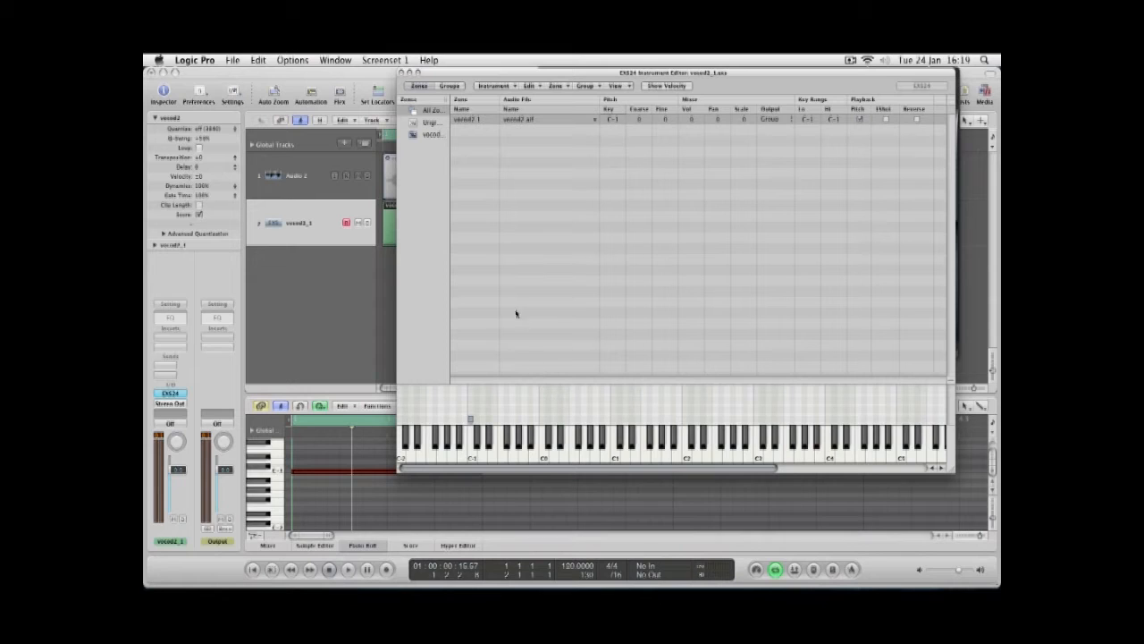
left_click(472, 460)
left_click(472, 460)
left_click_drag(471, 418, 545, 418)
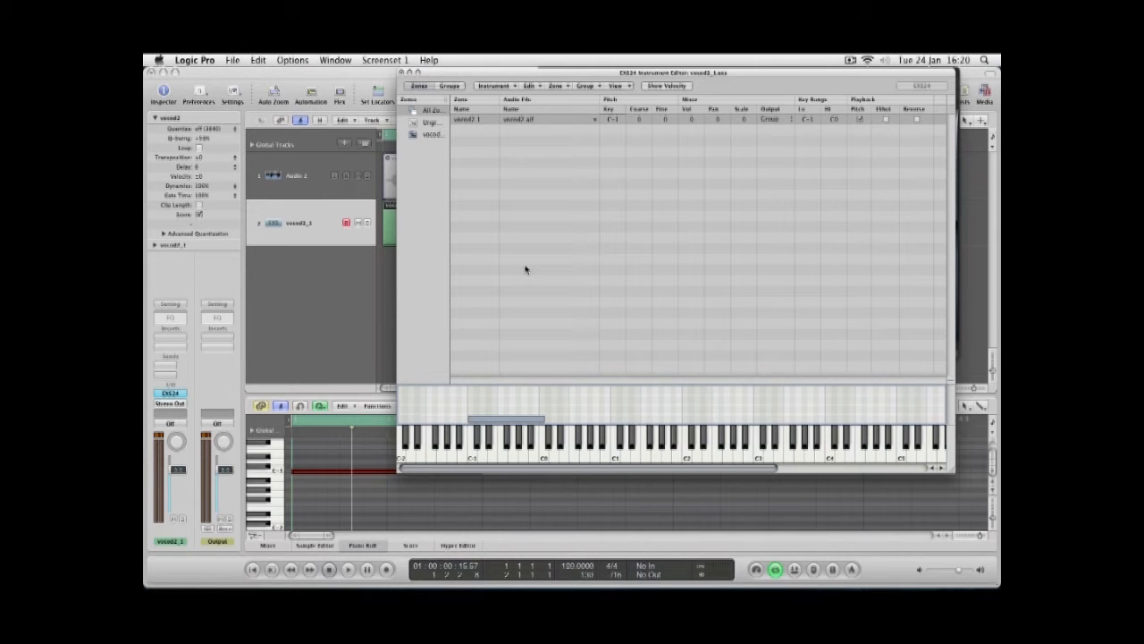
left_click_drag(544, 418, 615, 420)
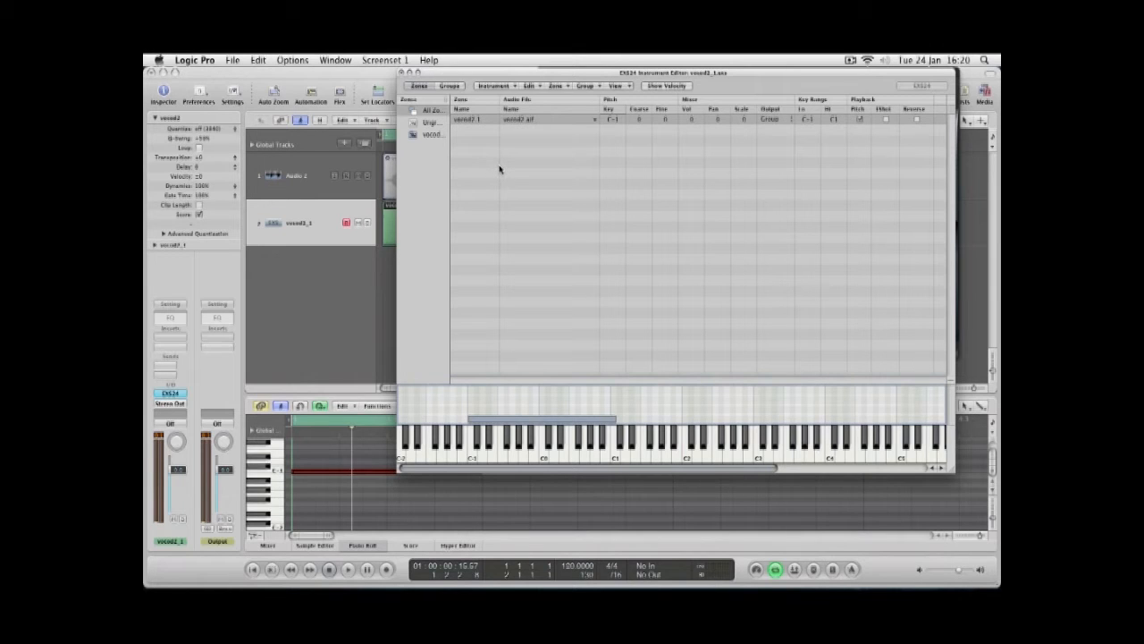
Close the instrument editor without saving changes and close the EXS24 window.
left_click(402, 72)
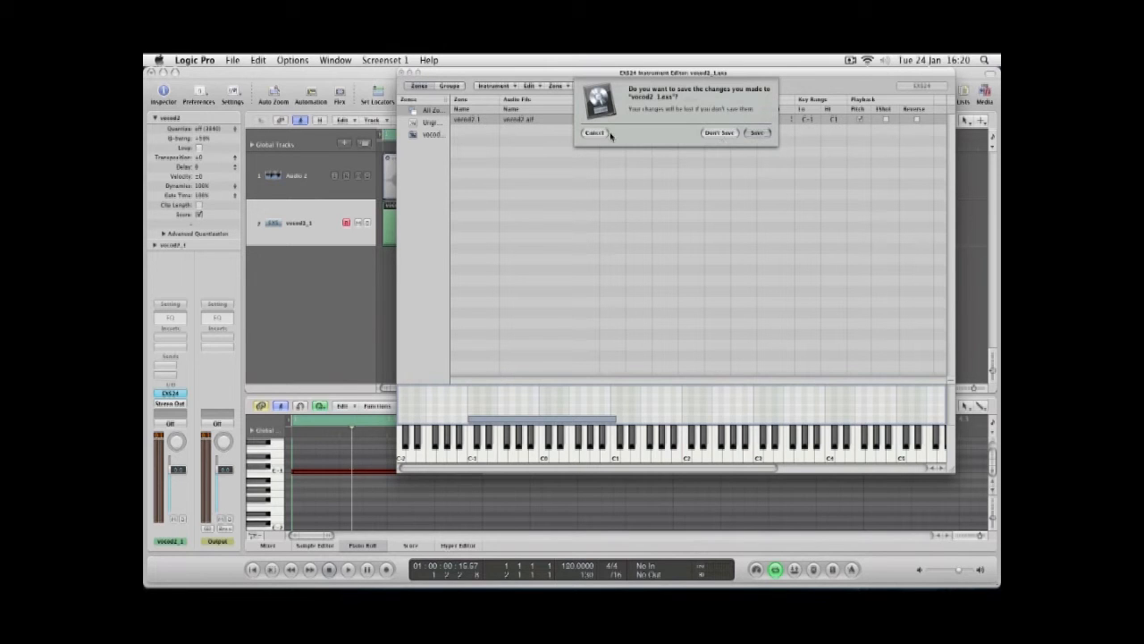
left_click(723, 132)
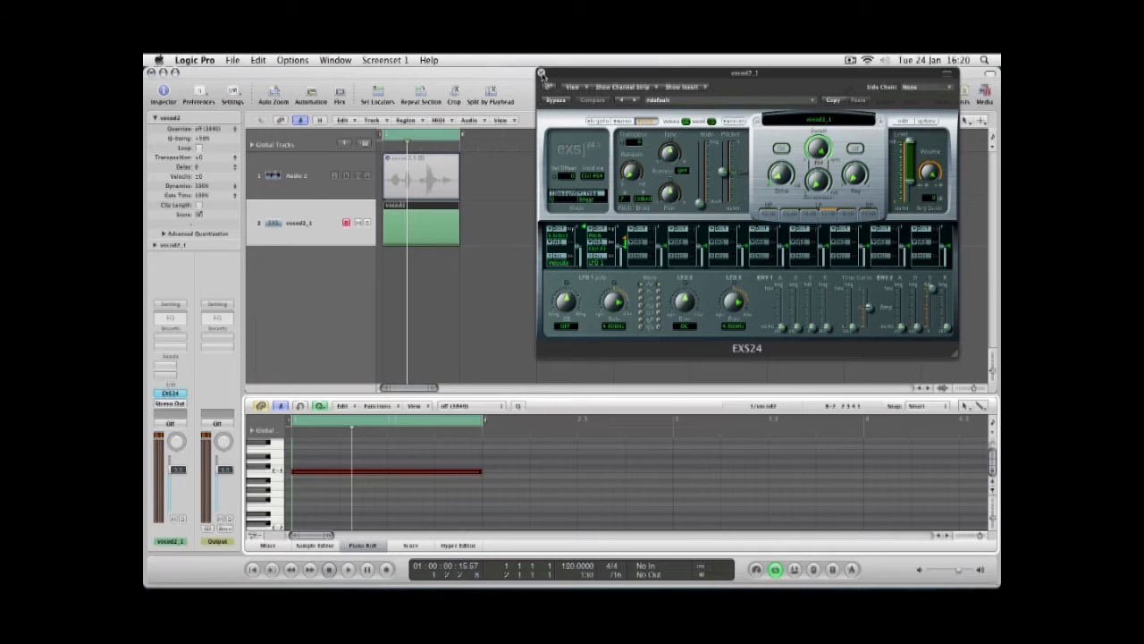
left_click(541, 73)
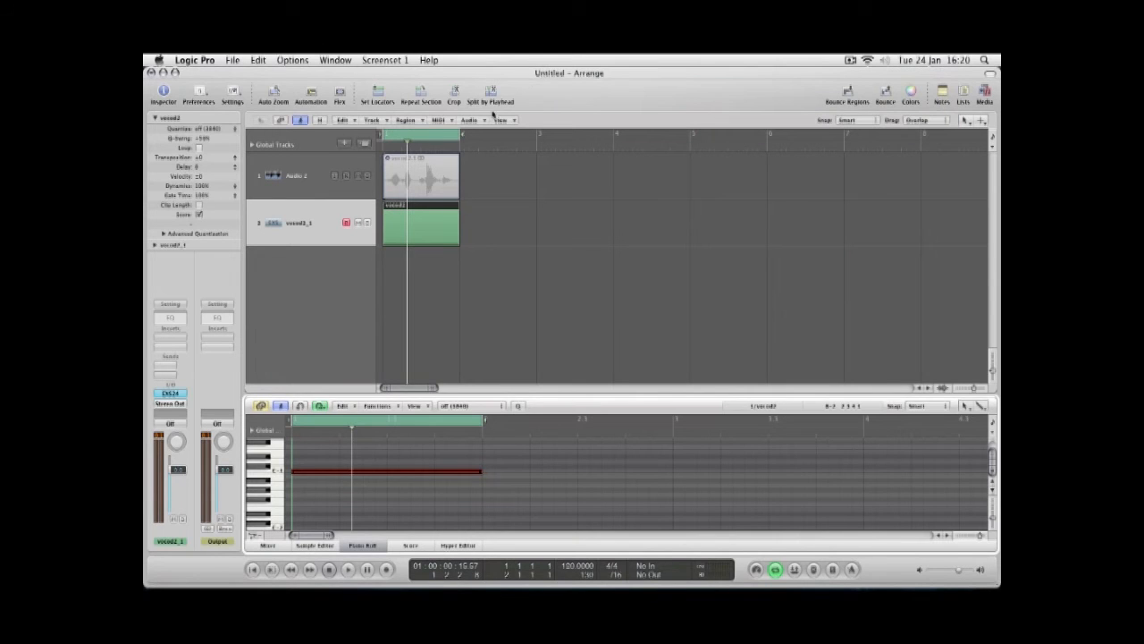
Delete the sampler track's MIDI region and then the sampler track itself.
left_click(324, 230)
key("Delete")
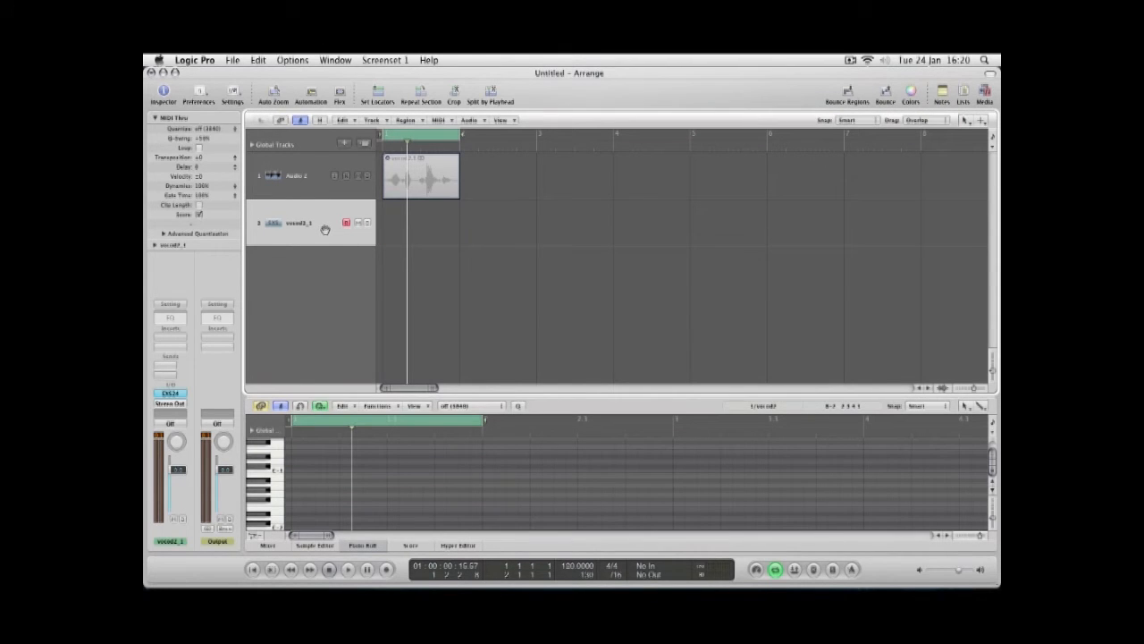
key("super+BackSpace")
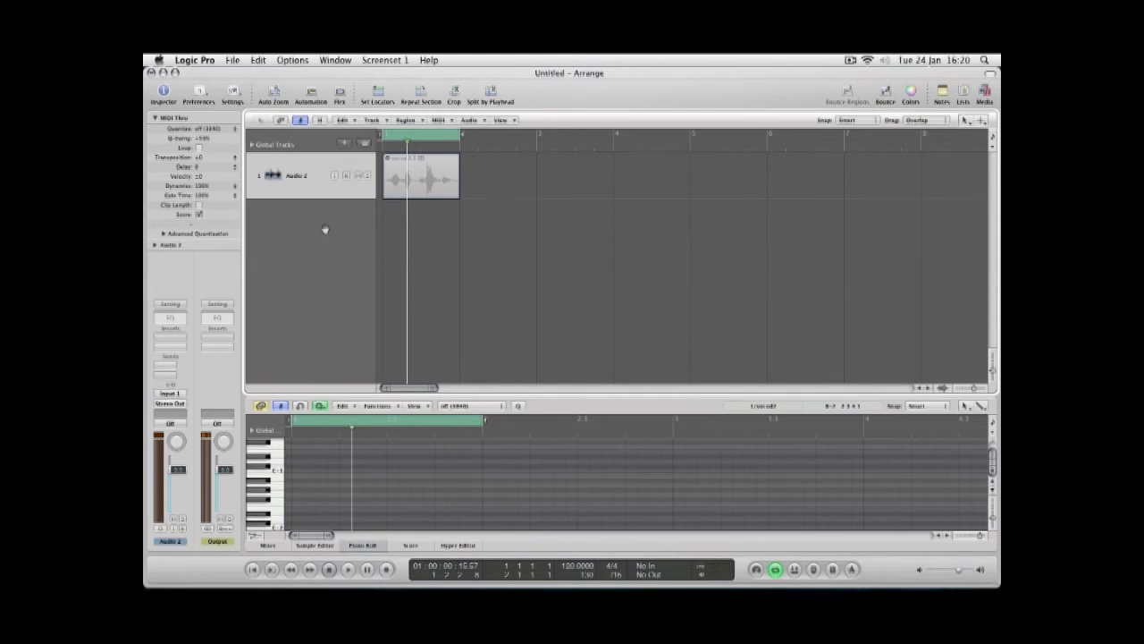
Unmute the original vocal audio region and play it back.
left_click(424, 169)
key("m")
key("space")
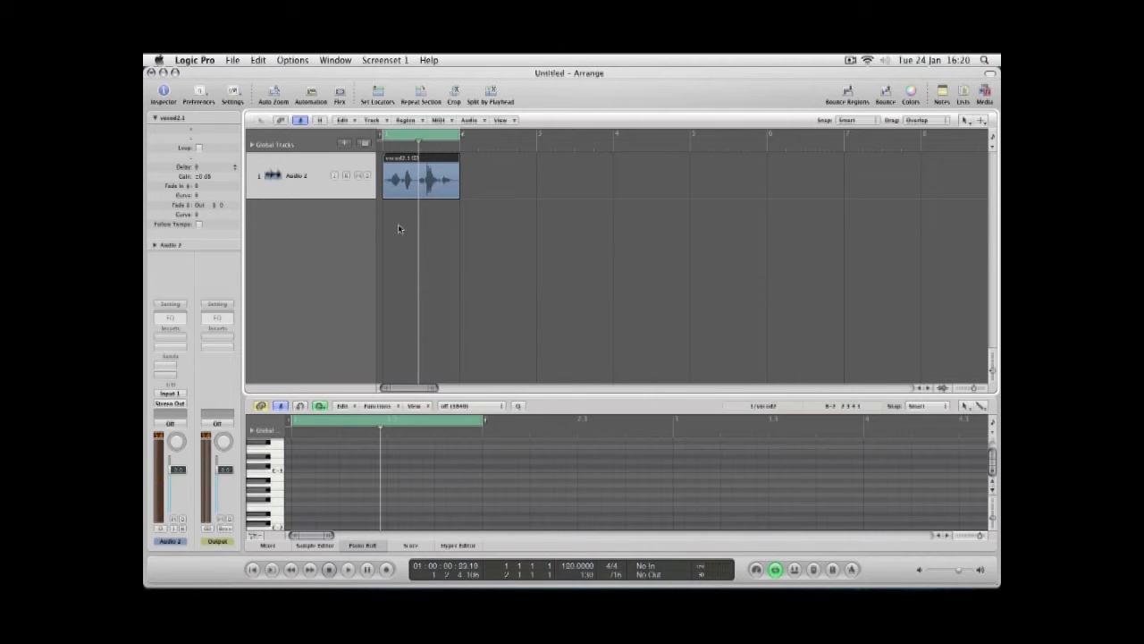
Convert the vocal region to a new sampler track from transient markers, naming the instrument vocod1.
right_click(412, 179)
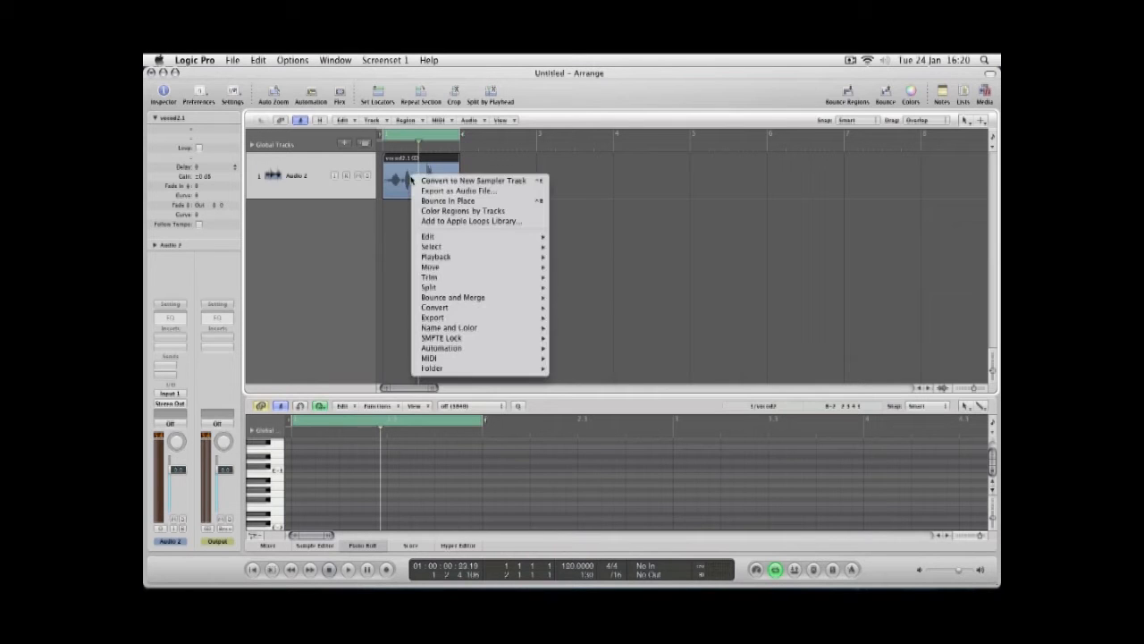
left_click(435, 183)
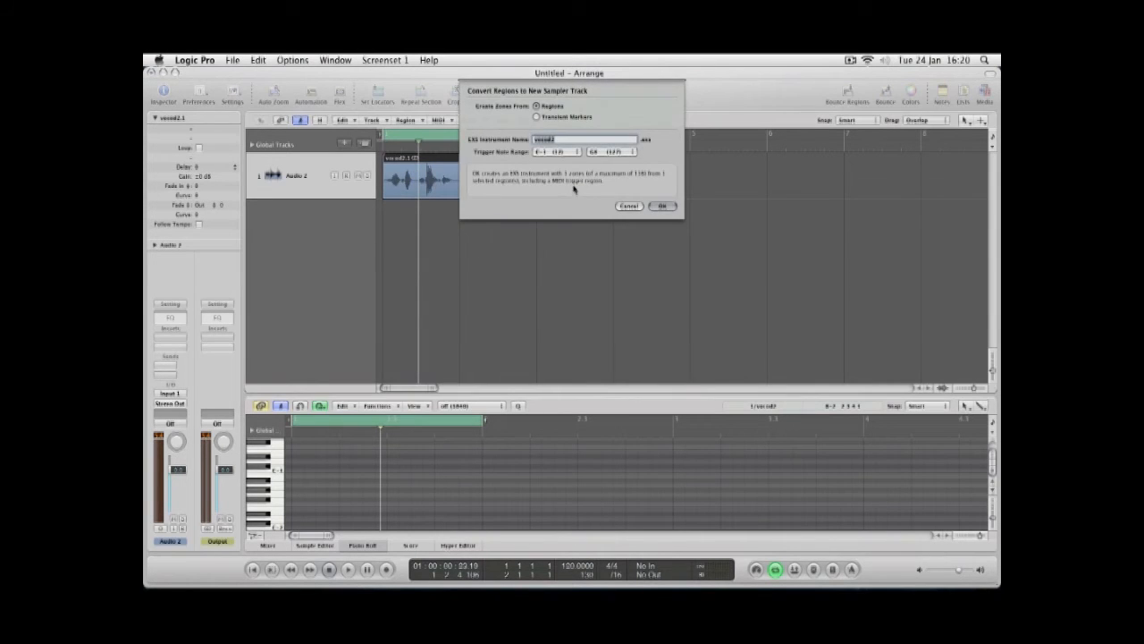
left_click(536, 117)
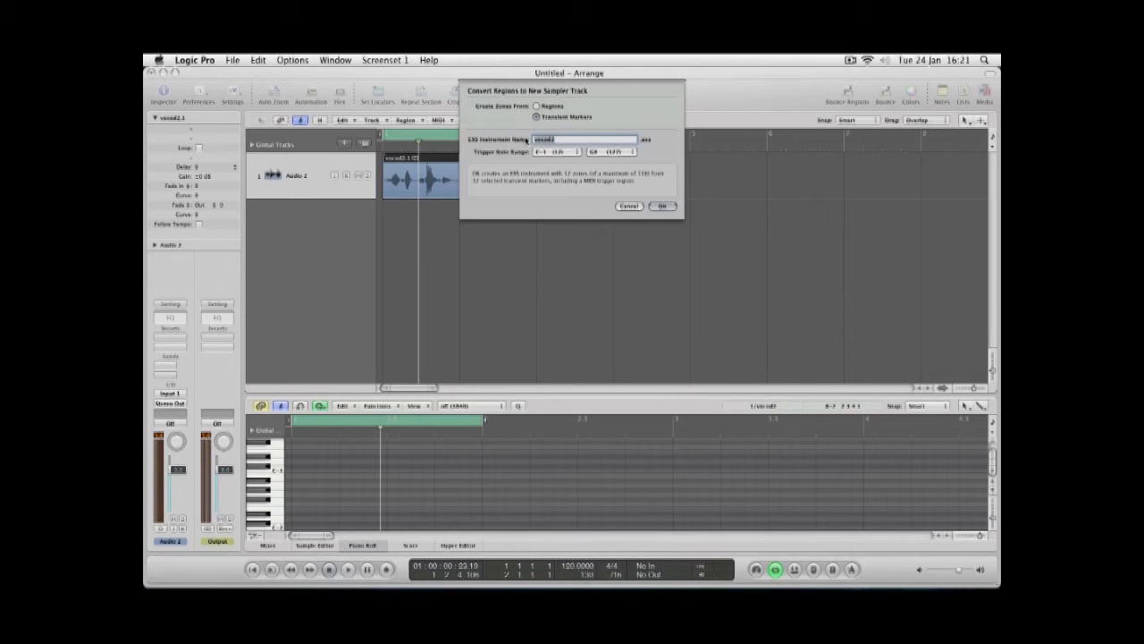
left_click(563, 140)
key("BackSpace")
type("1")
left_click(662, 207)
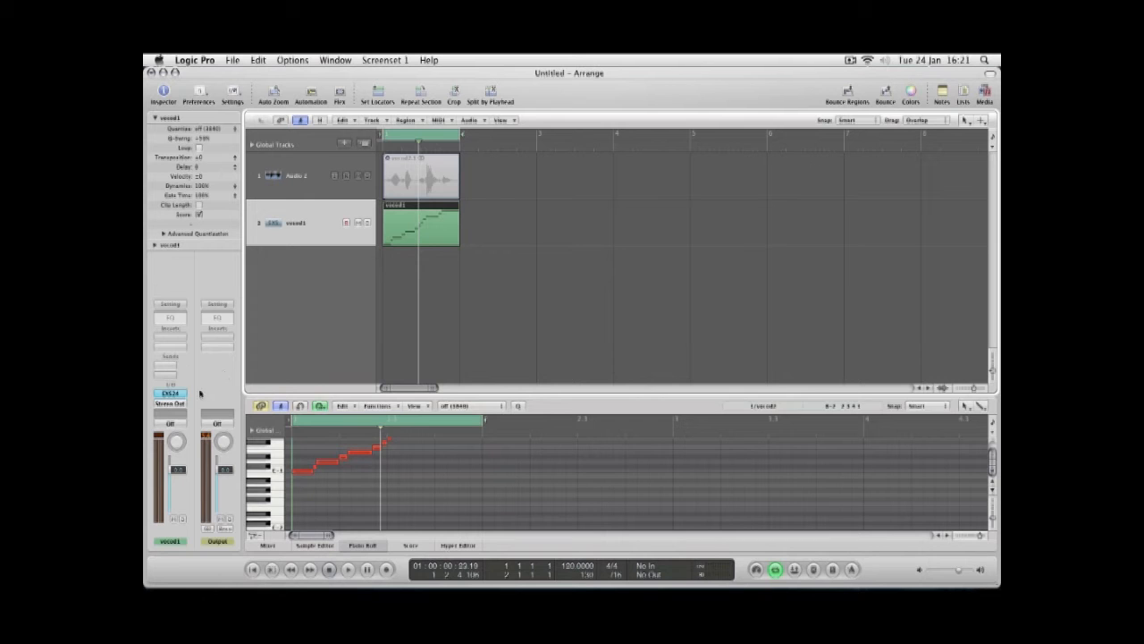
Open the new track's EXS24 plug-in window and move it aside.
left_click(172, 394)
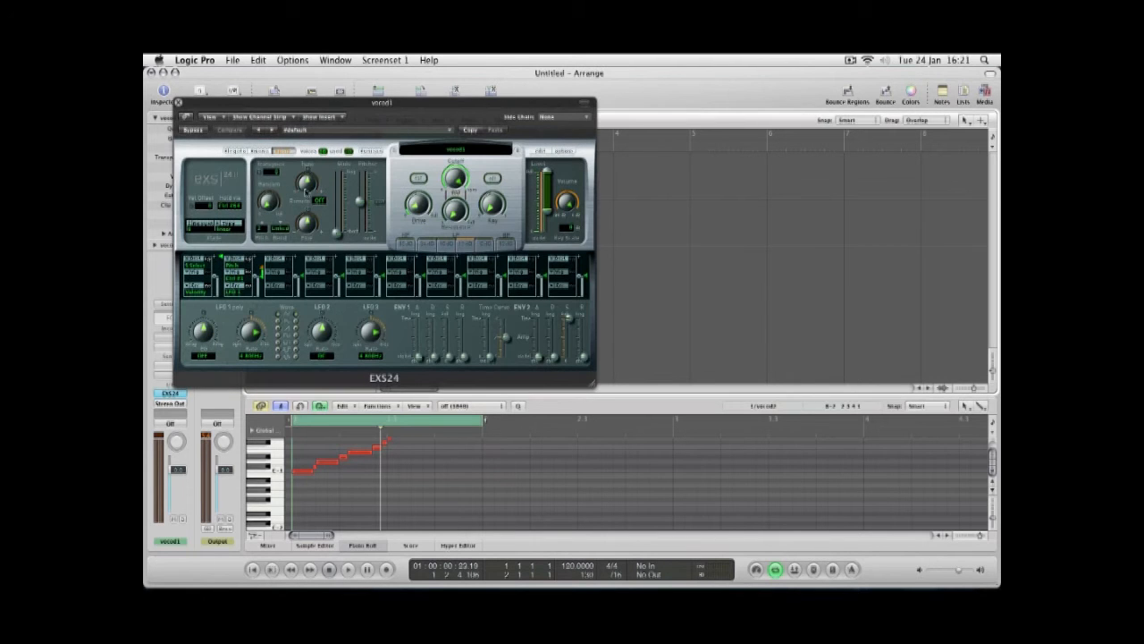
left_click_drag(312, 106, 712, 76)
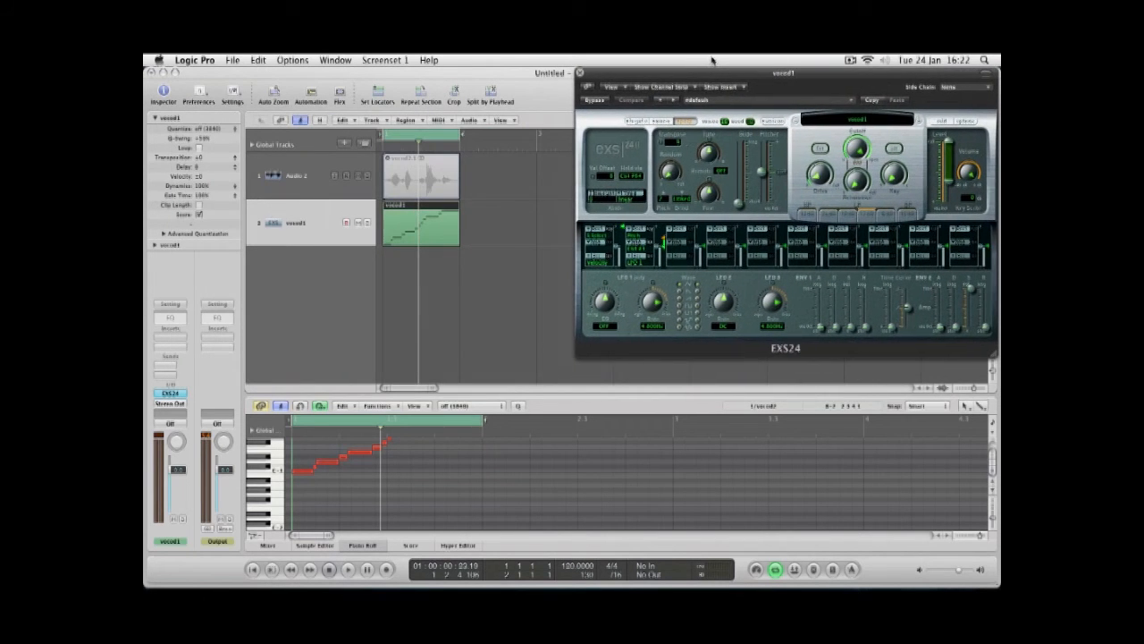
Audition the sliced trigger notes in the piano roll one by one.
scroll(393, 491, "up", 3)
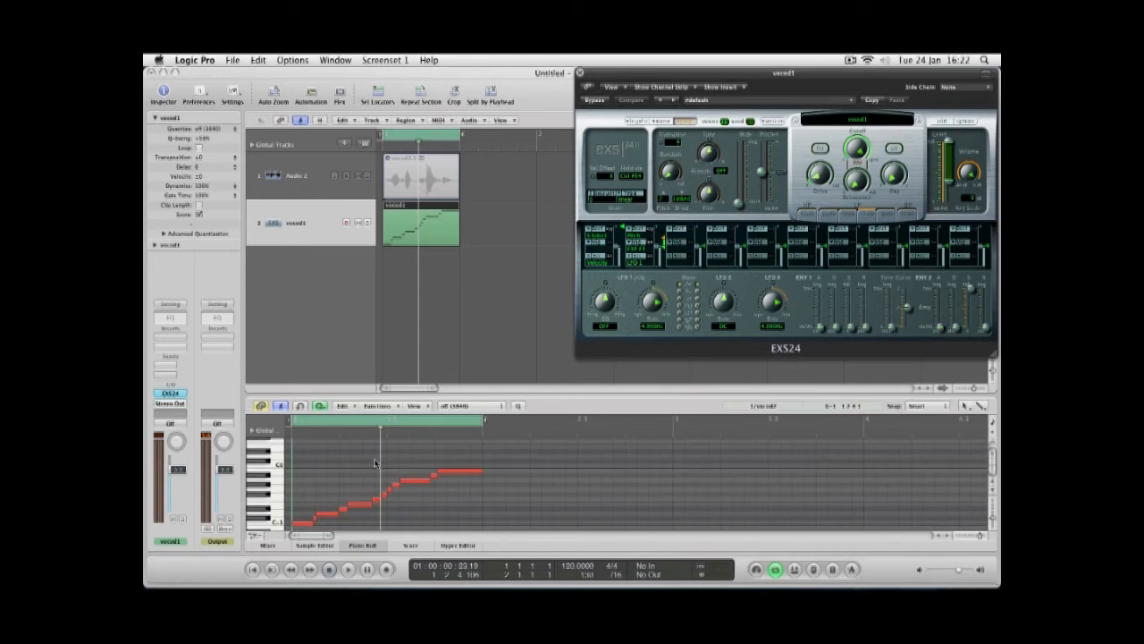
left_click(455, 472)
left_click(435, 477)
left_click(416, 482)
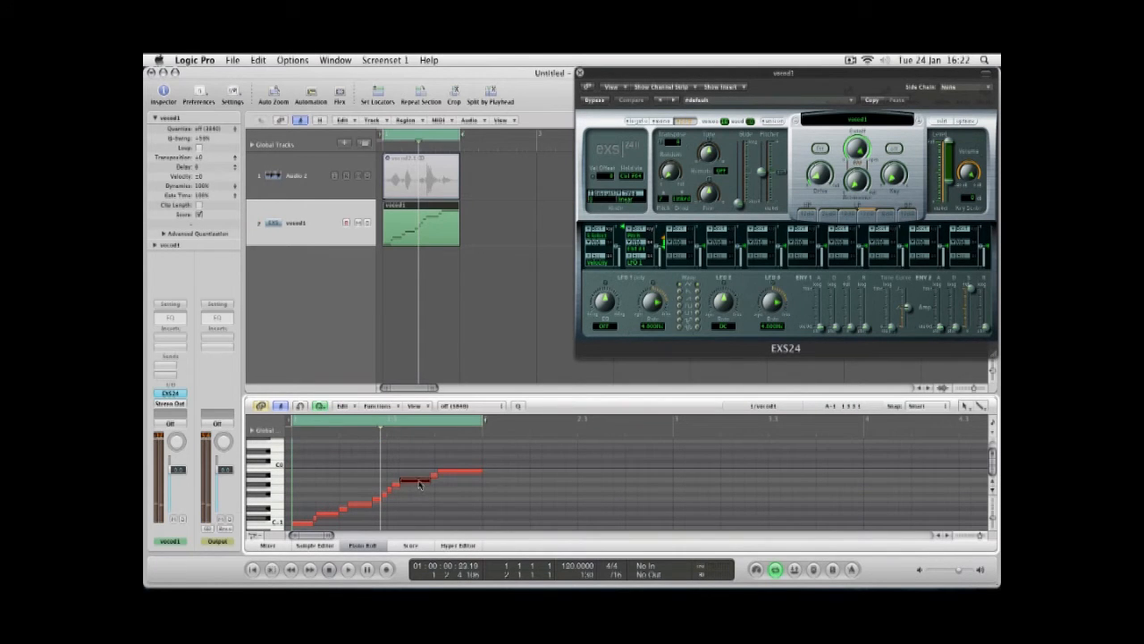
left_click(361, 507)
left_click(461, 471)
left_click(413, 482)
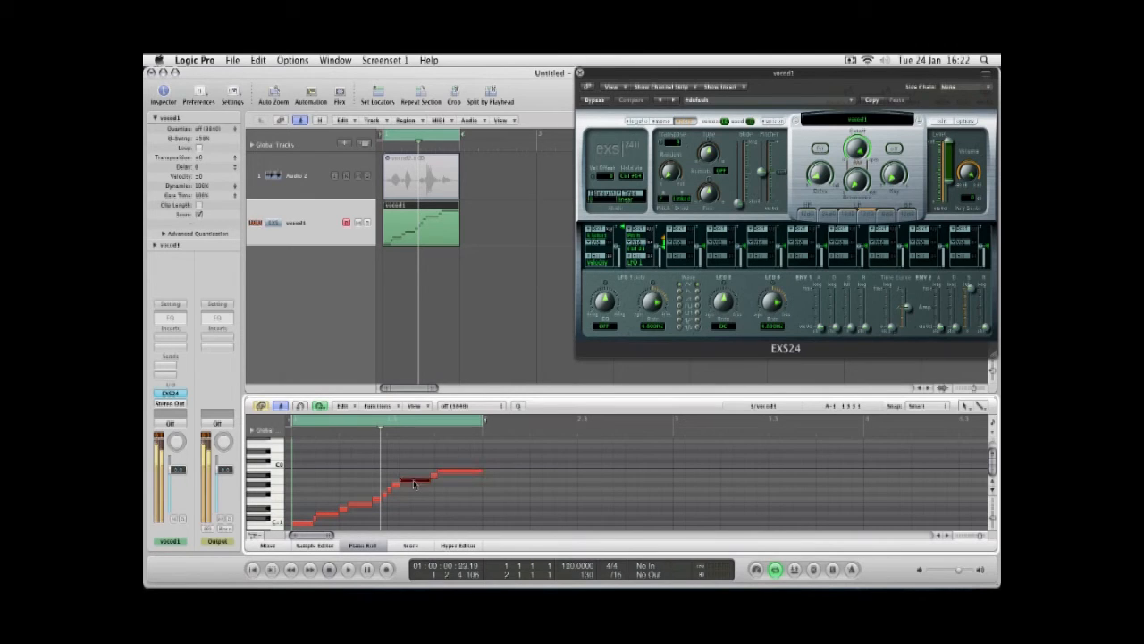
left_click(391, 491)
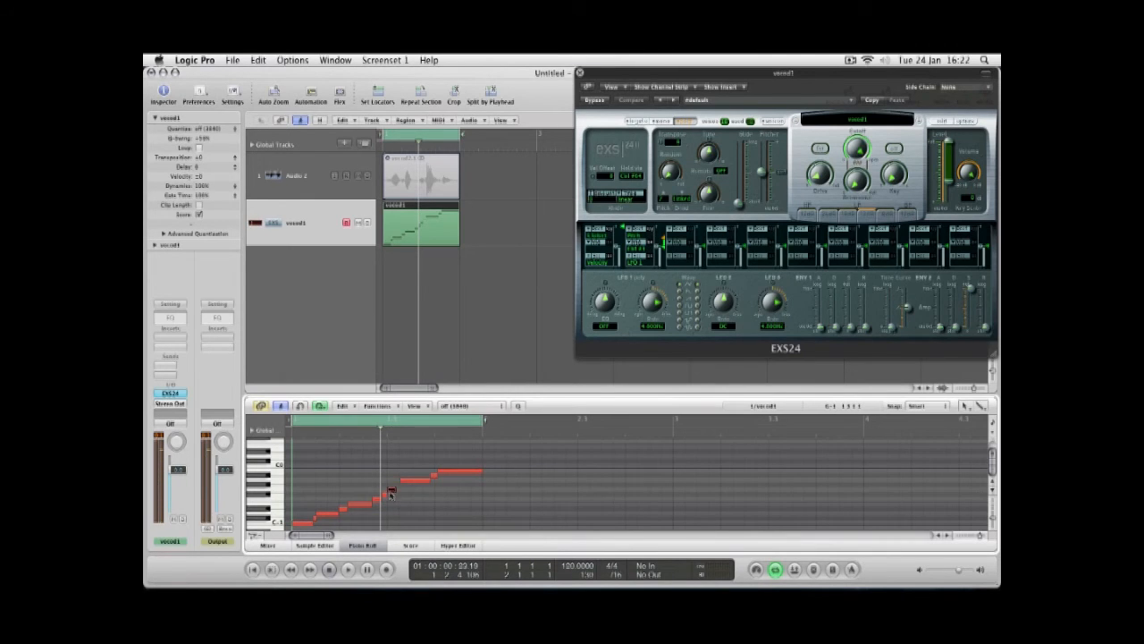
left_click(379, 498)
Enable a filter option in the EXS24 and adjust the filter's Key and Drive knobs during playback.
left_click_drag(720, 74, 619, 73)
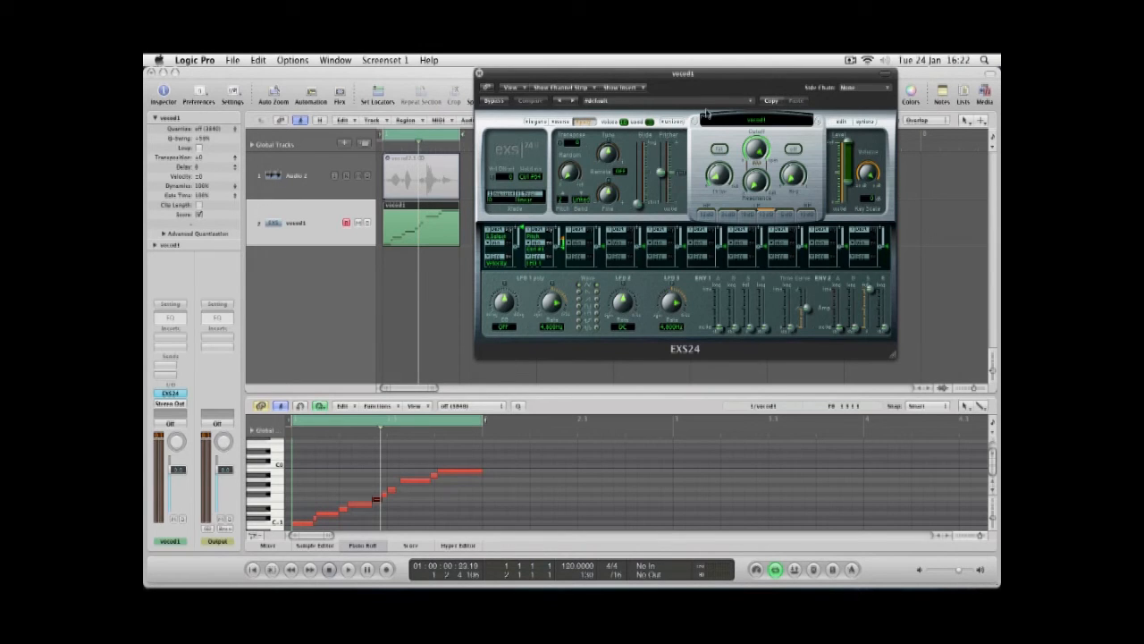
left_click(794, 151)
key("space")
left_click_drag(790, 176, 790, 169)
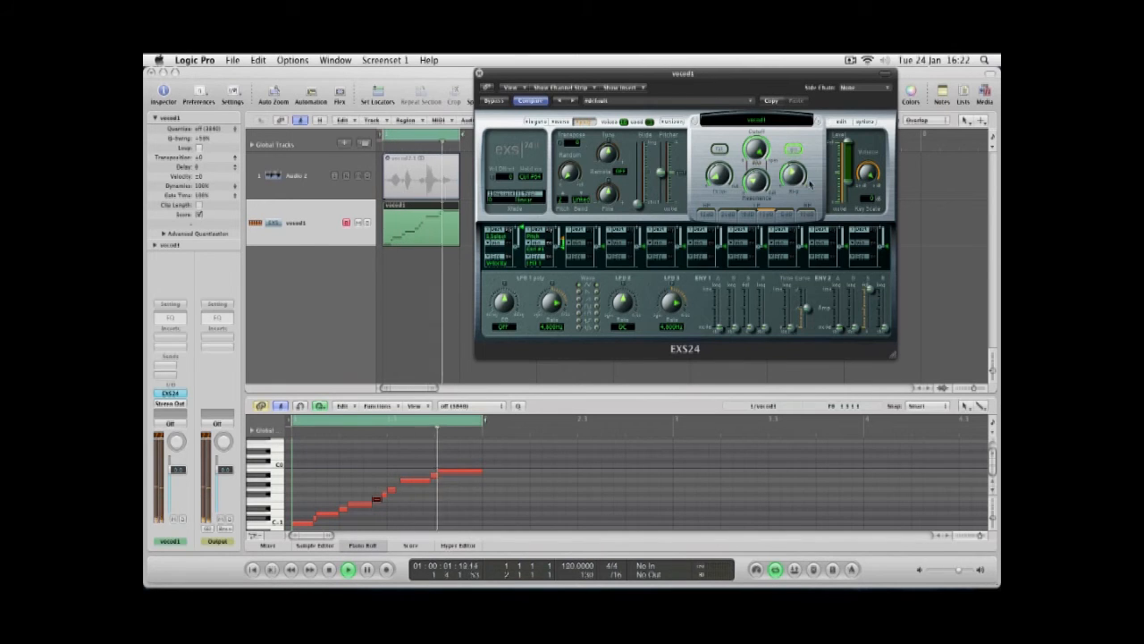
left_click_drag(719, 168, 754, 177)
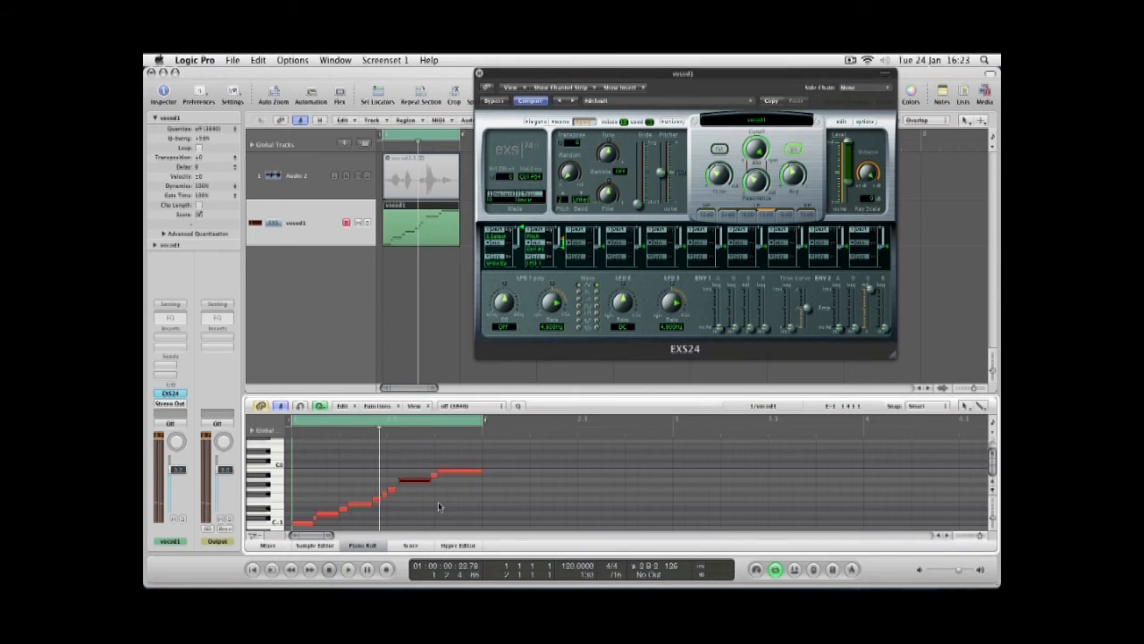
Open the EXS24 instrument editor to inspect the zones created for each slice.
left_click(842, 122)
left_click_drag(773, 106, 690, 78)
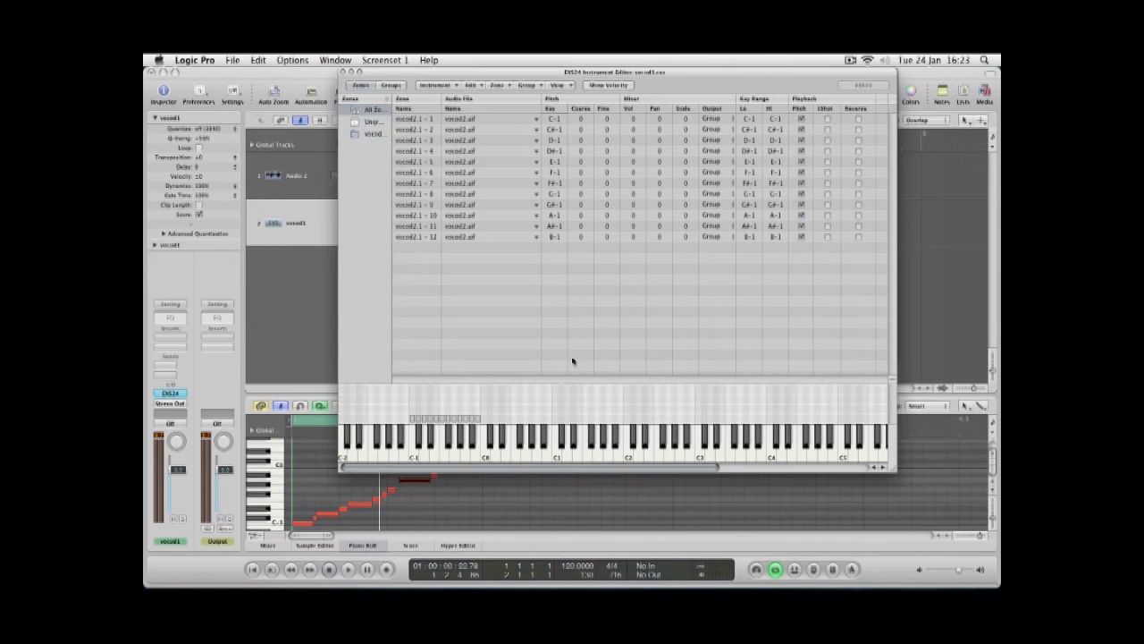
left_click_drag(461, 74, 655, 73)
left_click_drag(737, 72, 595, 73)
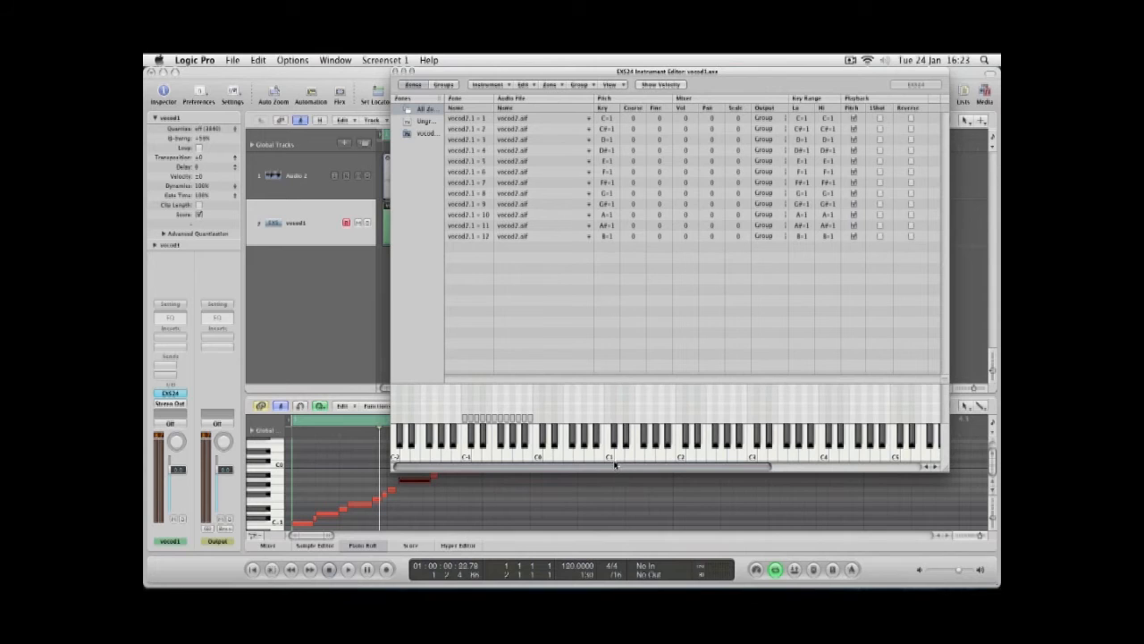
Select and audition individual slice notes in the piano roll.
left_click(527, 459)
left_click(516, 458)
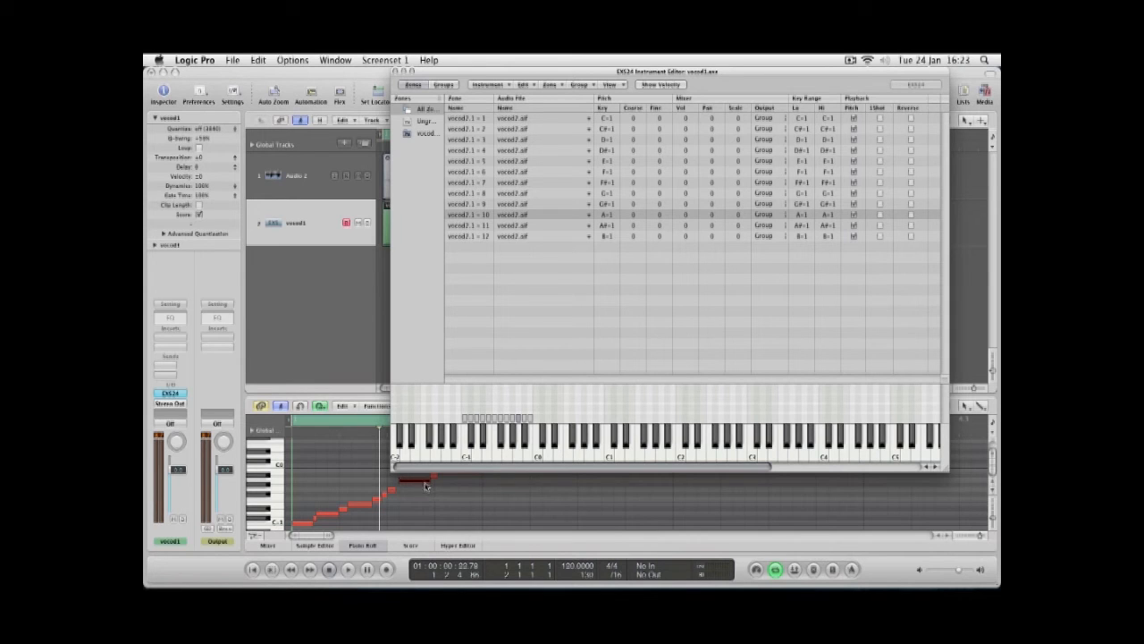
key("l")
left_click(517, 456)
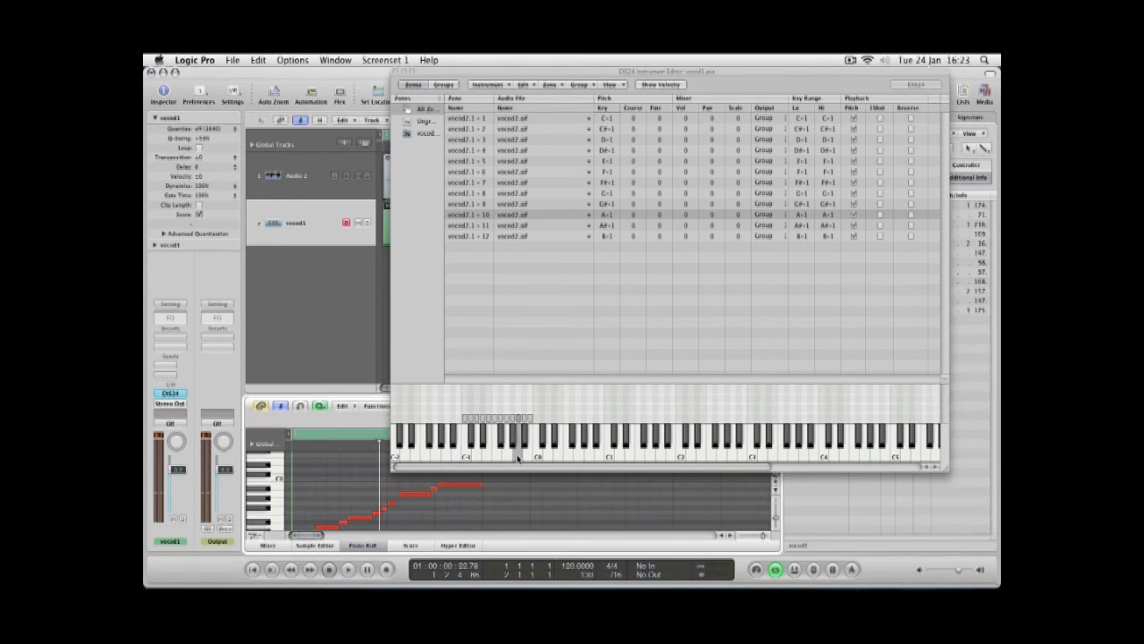
Turn on Reverse playback for zones vocod2.1 – 10 and vocod2.1 – 12, auditioning the reversed slice.
left_click(911, 216)
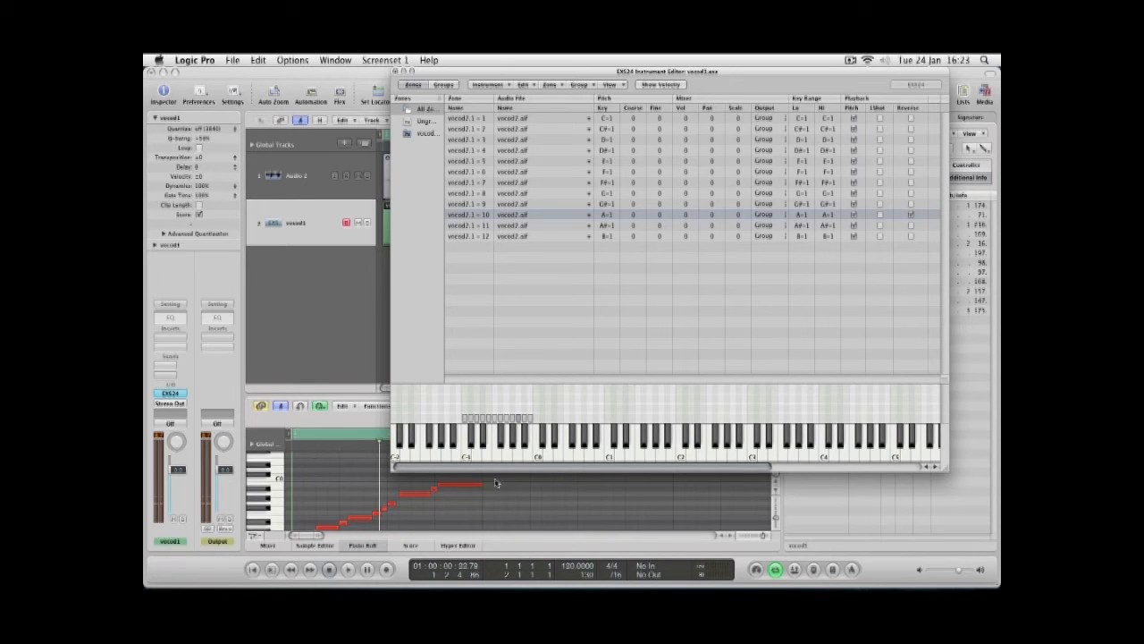
left_click(414, 495)
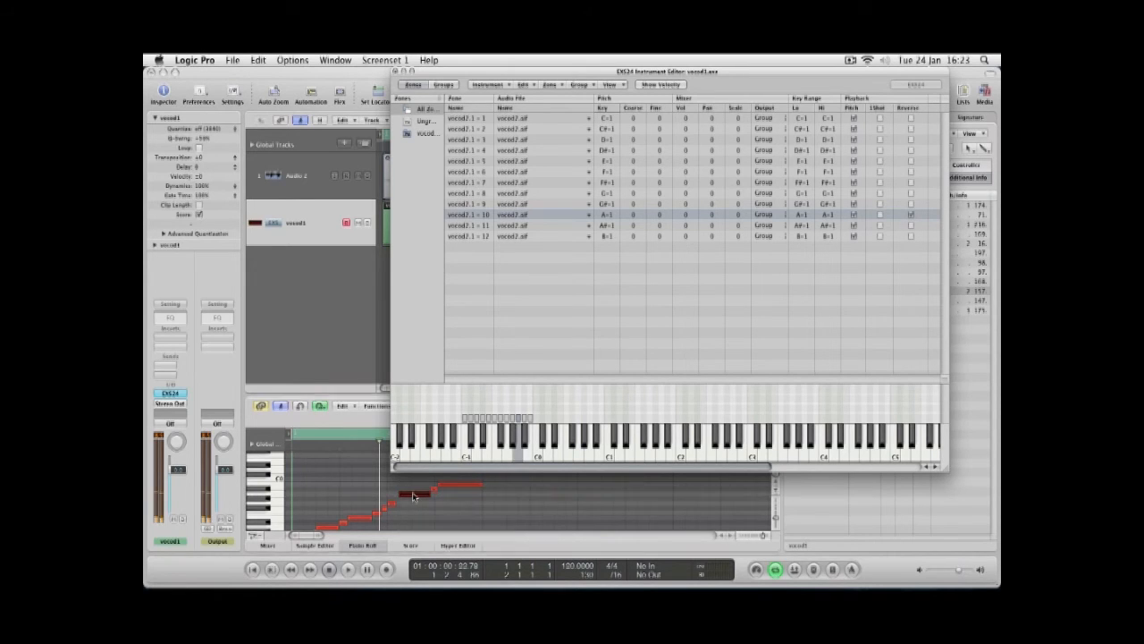
left_click(462, 487)
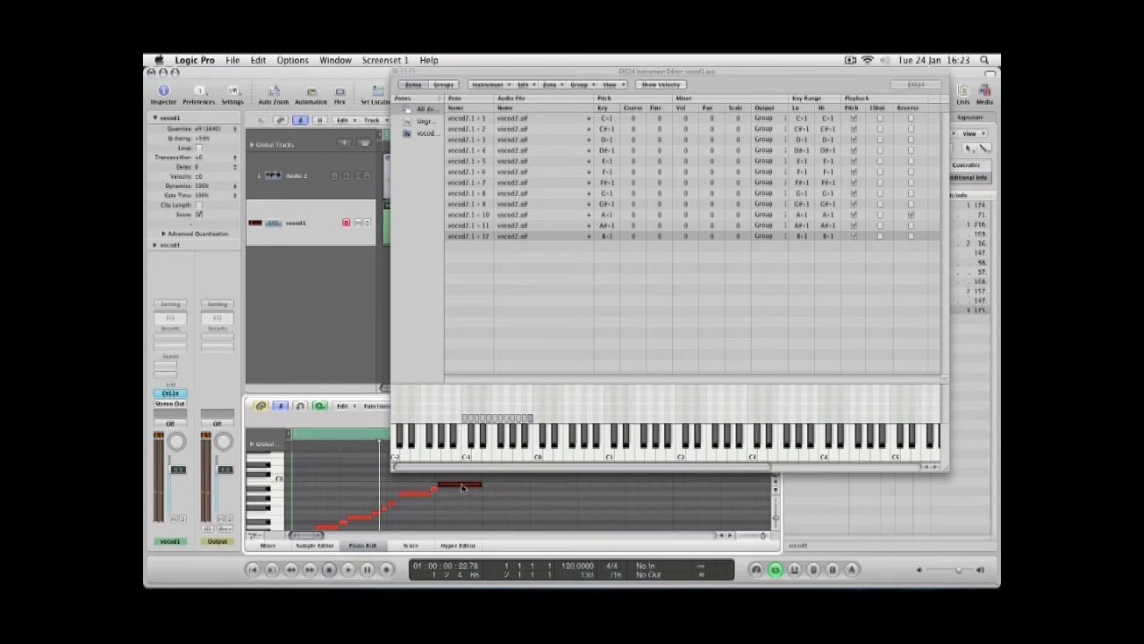
left_click(911, 237)
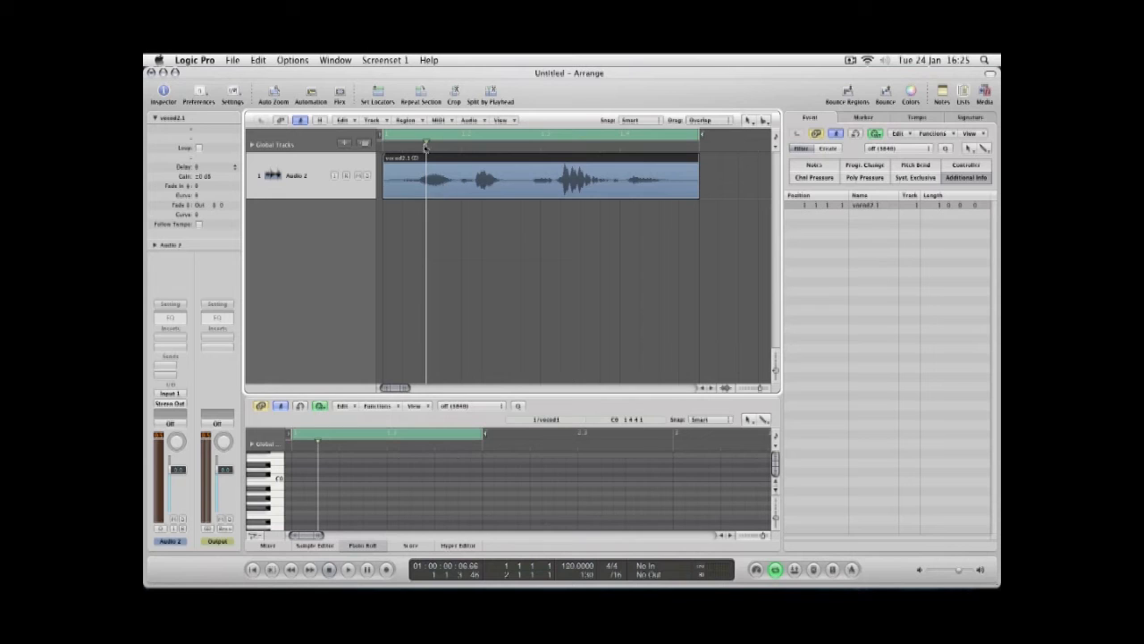
Return the playhead to the start and split the vocal audio region in two between phrases.
left_click_drag(426, 143, 364, 145)
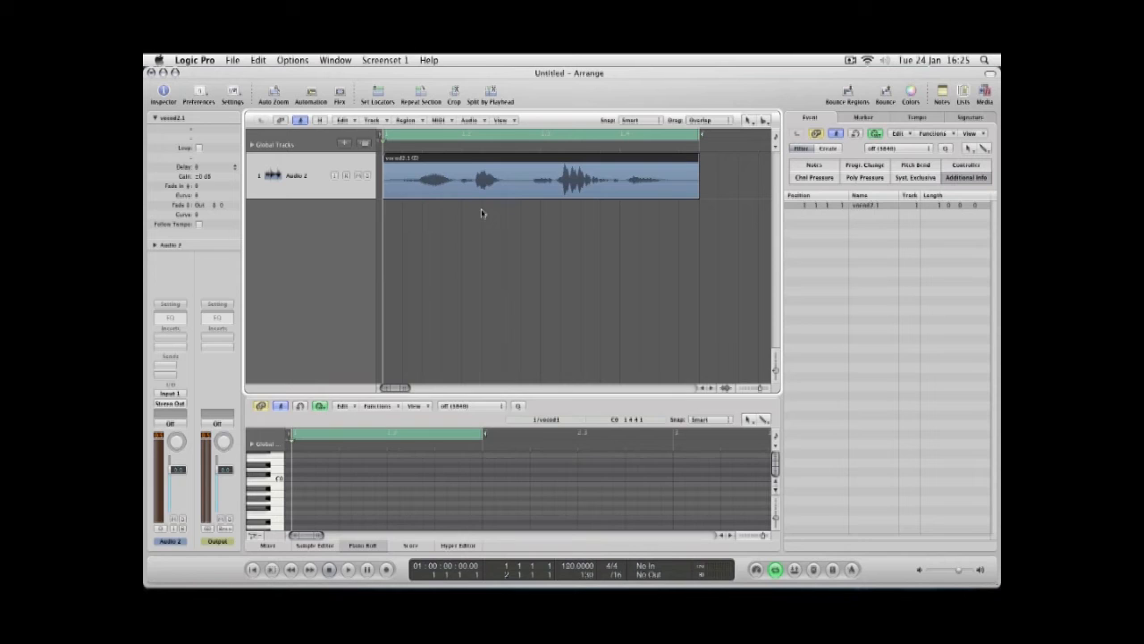
left_click(532, 188)
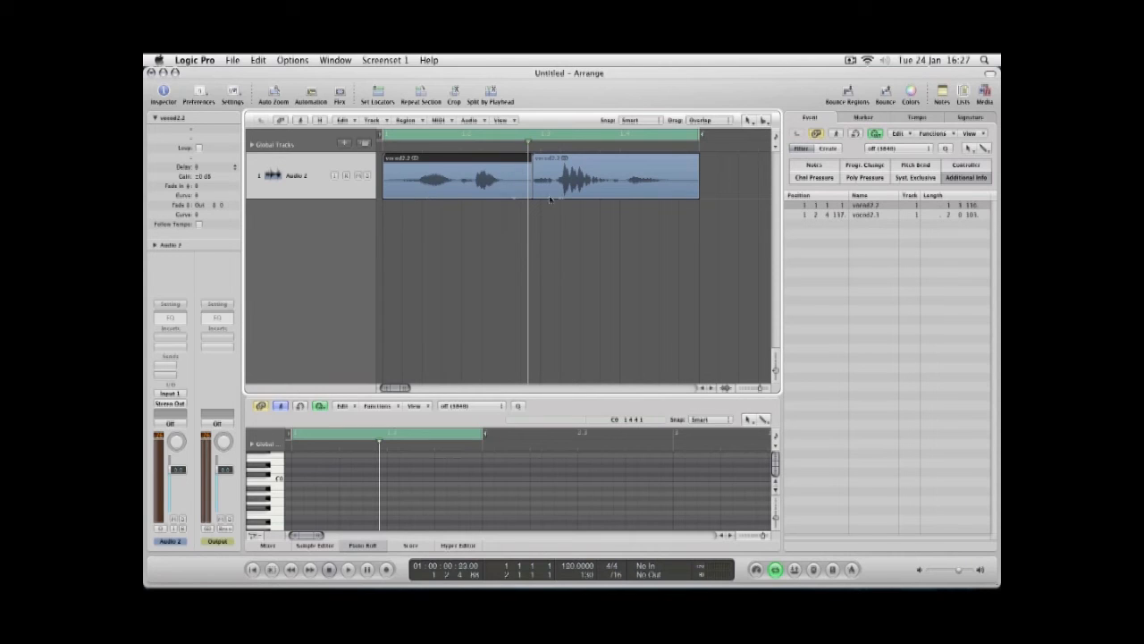
Select both regions and convert them to a new sampler track with zones created from regions.
left_click(676, 225)
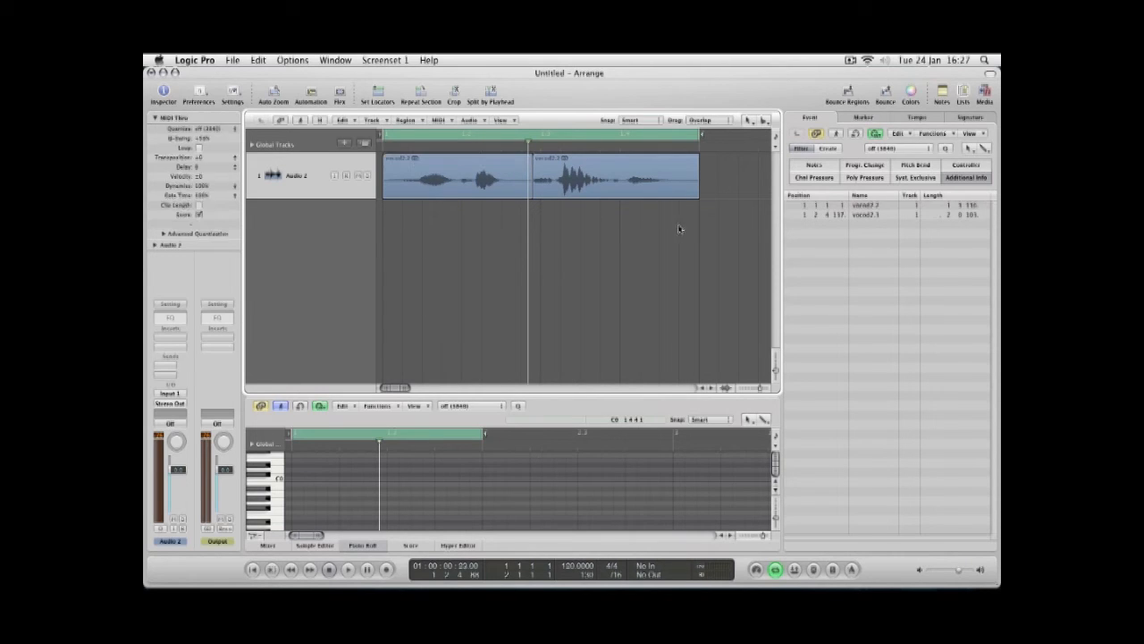
left_click_drag(714, 195, 455, 214)
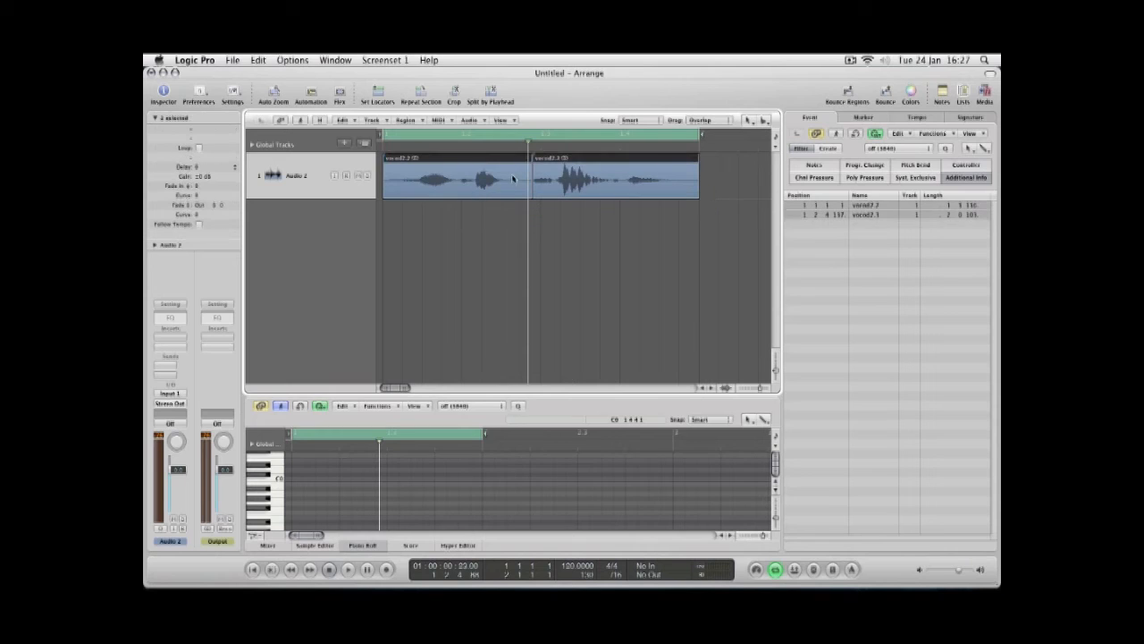
right_click(561, 159)
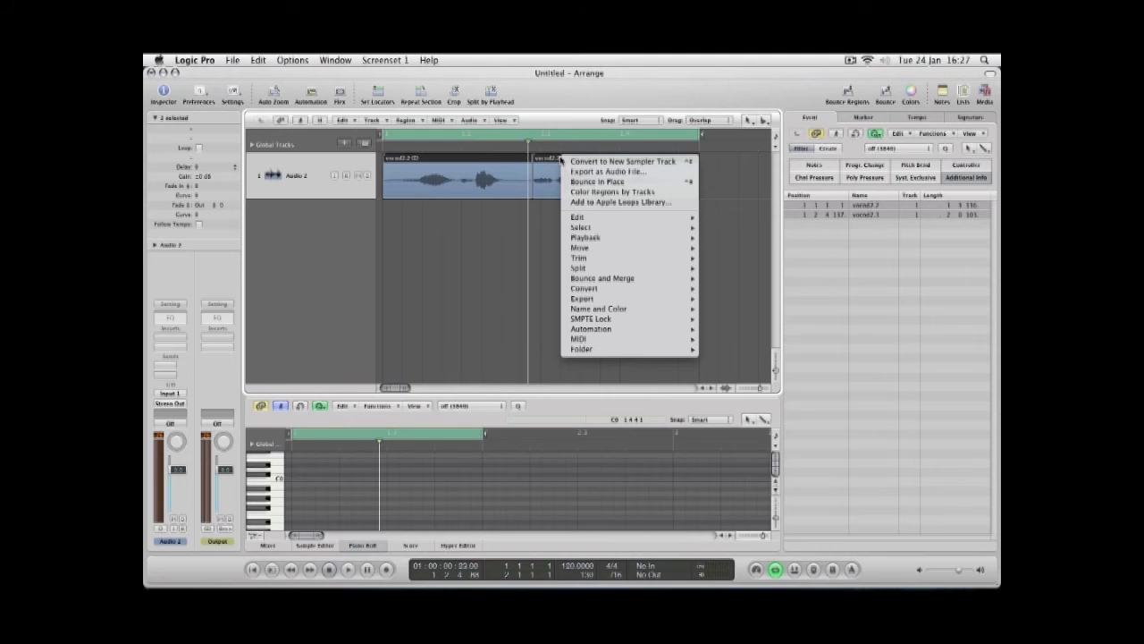
left_click(597, 162)
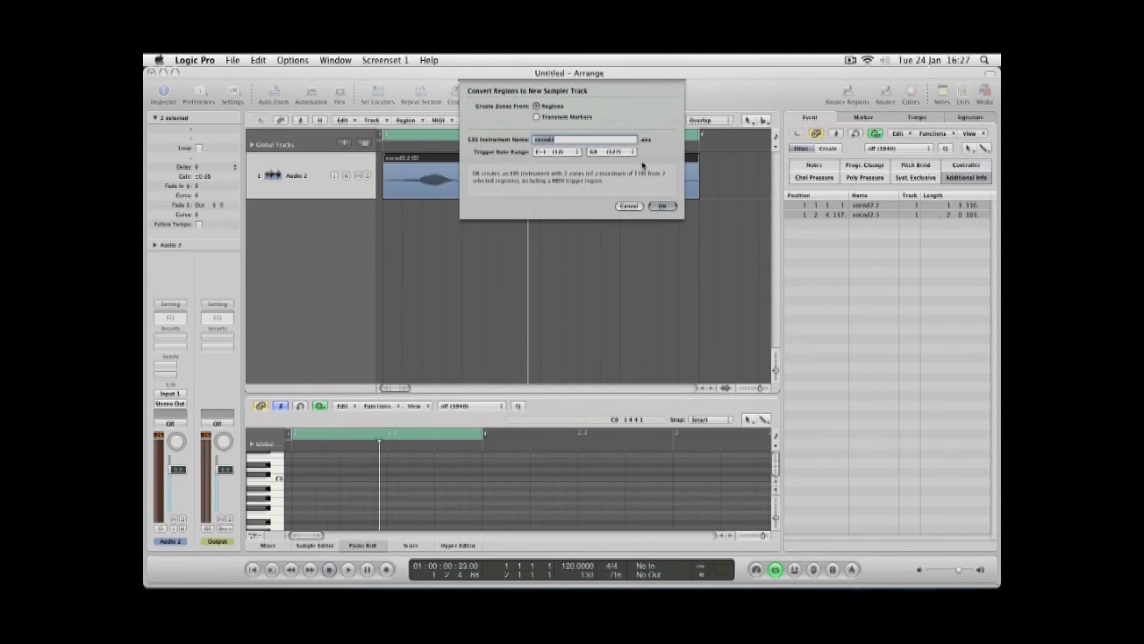
left_click(662, 207)
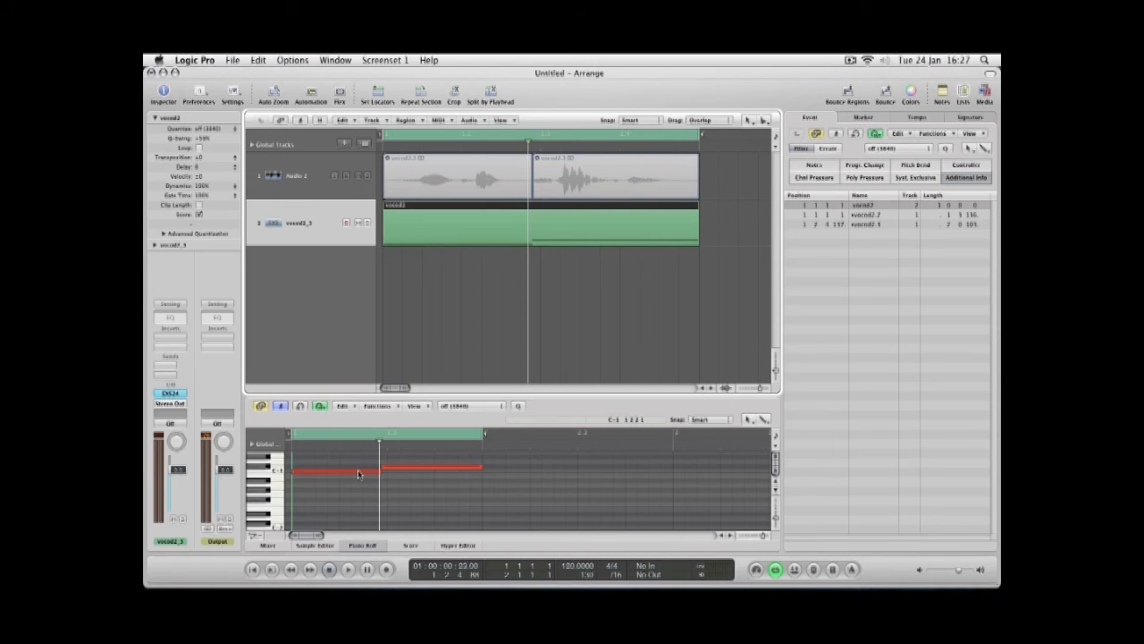
Audition the two trigger notes and open the new track's EXS24 plug-in window.
left_click(414, 472)
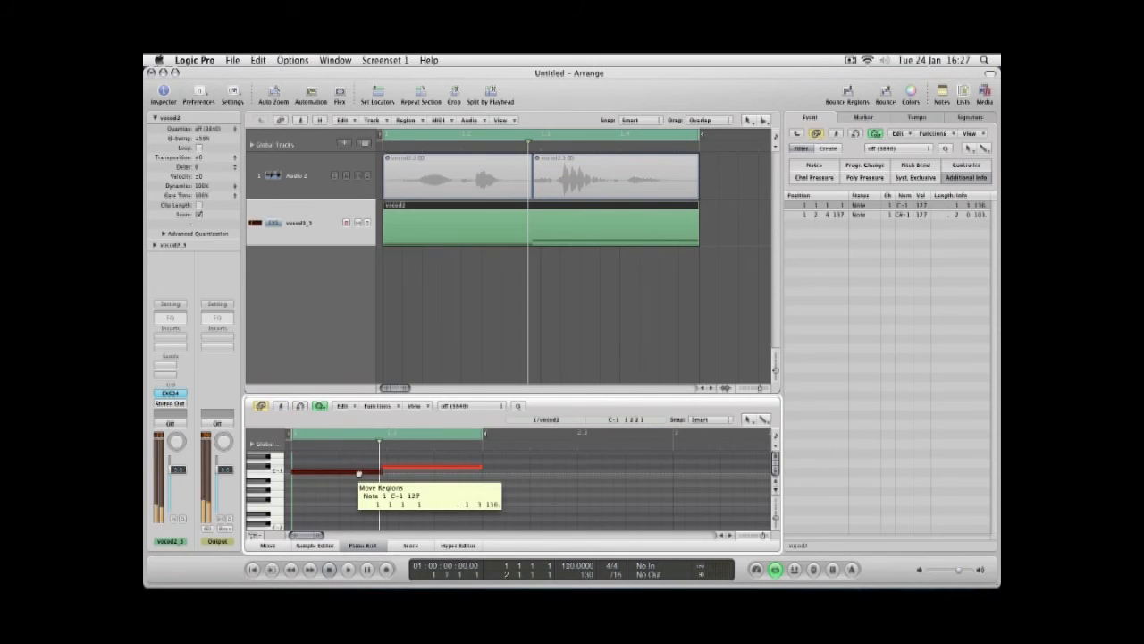
left_click(420, 471)
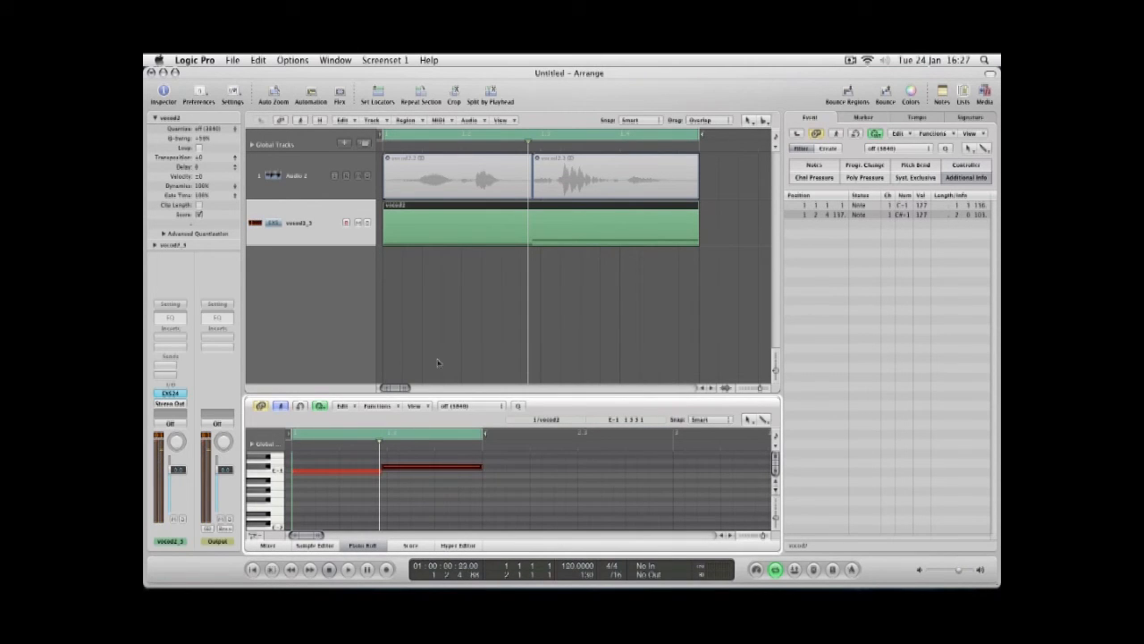
left_click(170, 394)
left_click_drag(375, 106, 602, 75)
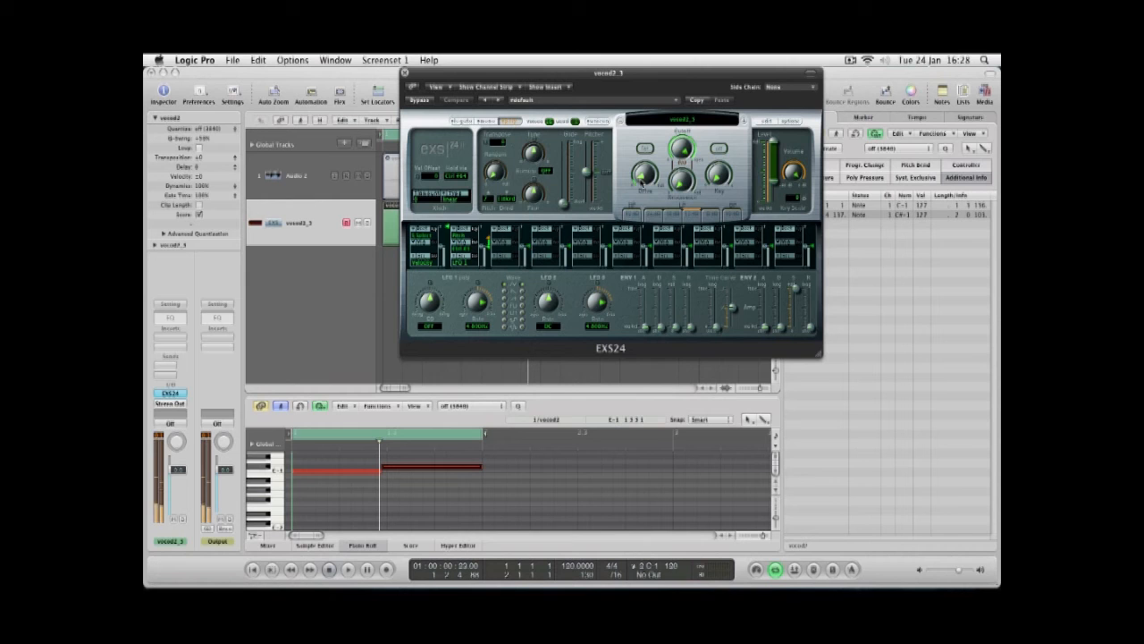
Open the instrument editor and widen both zones' key ranges, moving the second zone to start at C0.
left_click(766, 120)
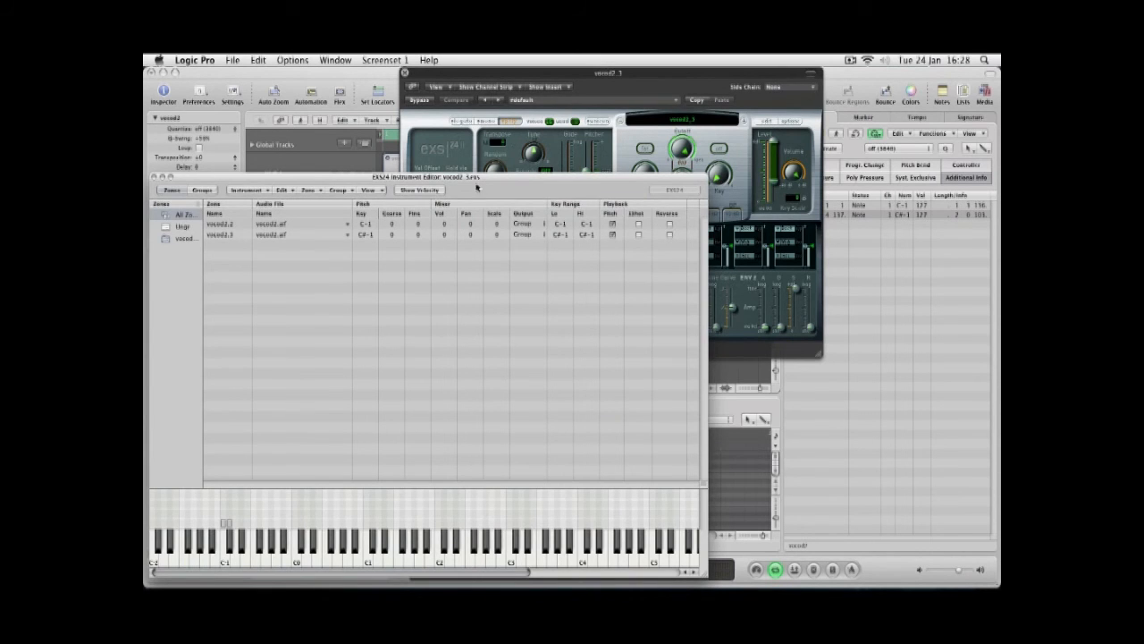
left_click_drag(485, 180, 548, 105)
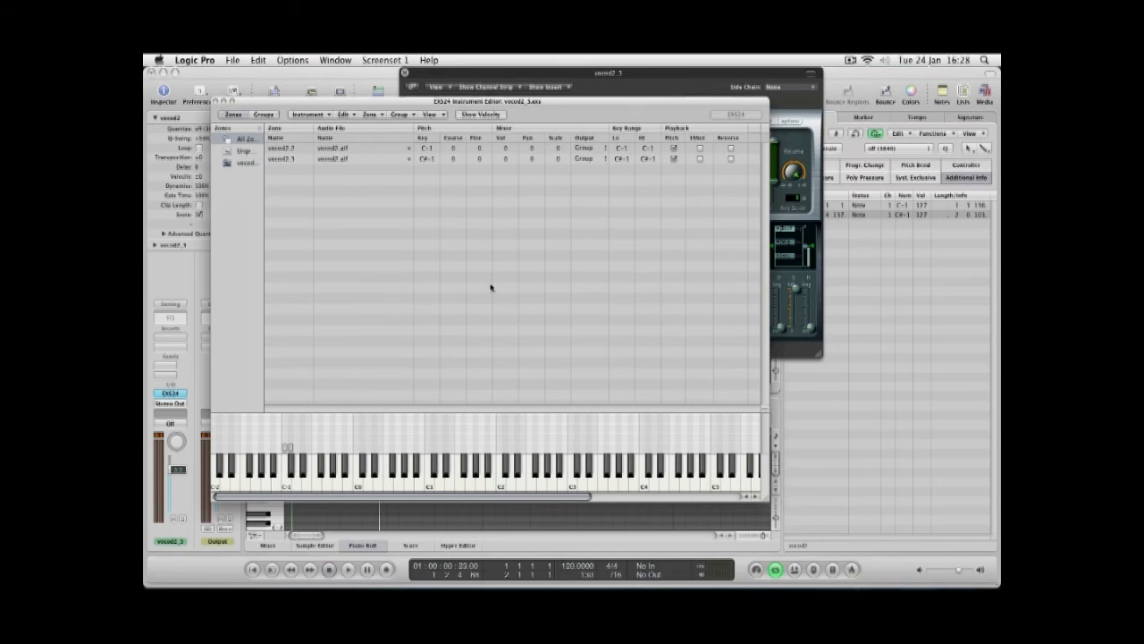
left_click(290, 450)
left_click_drag(290, 451, 355, 452)
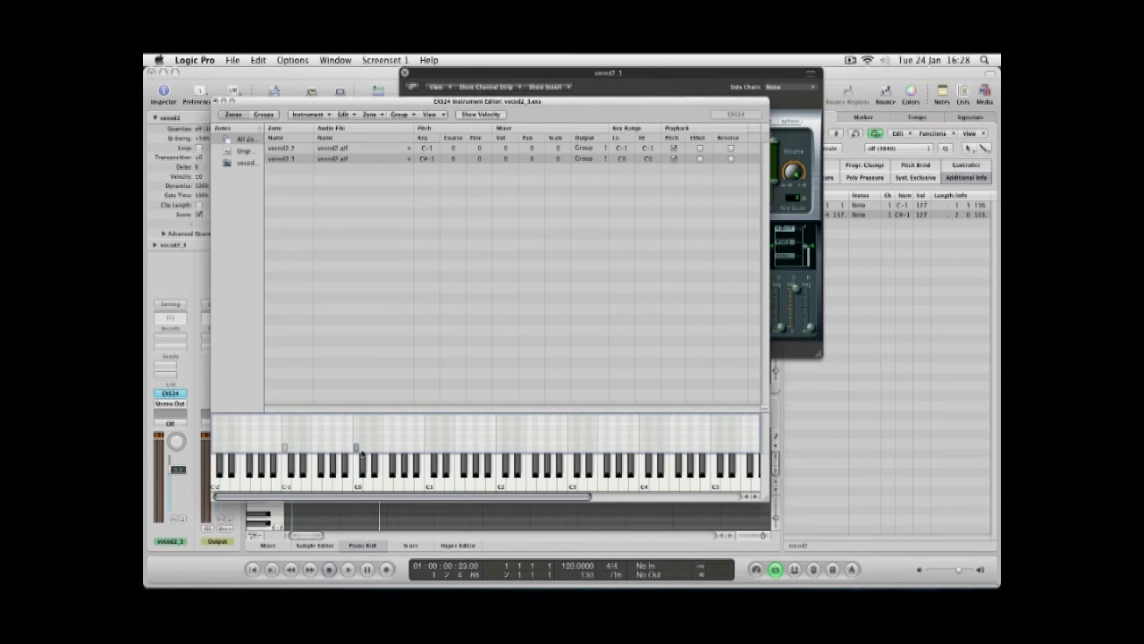
left_click_drag(358, 449, 422, 451)
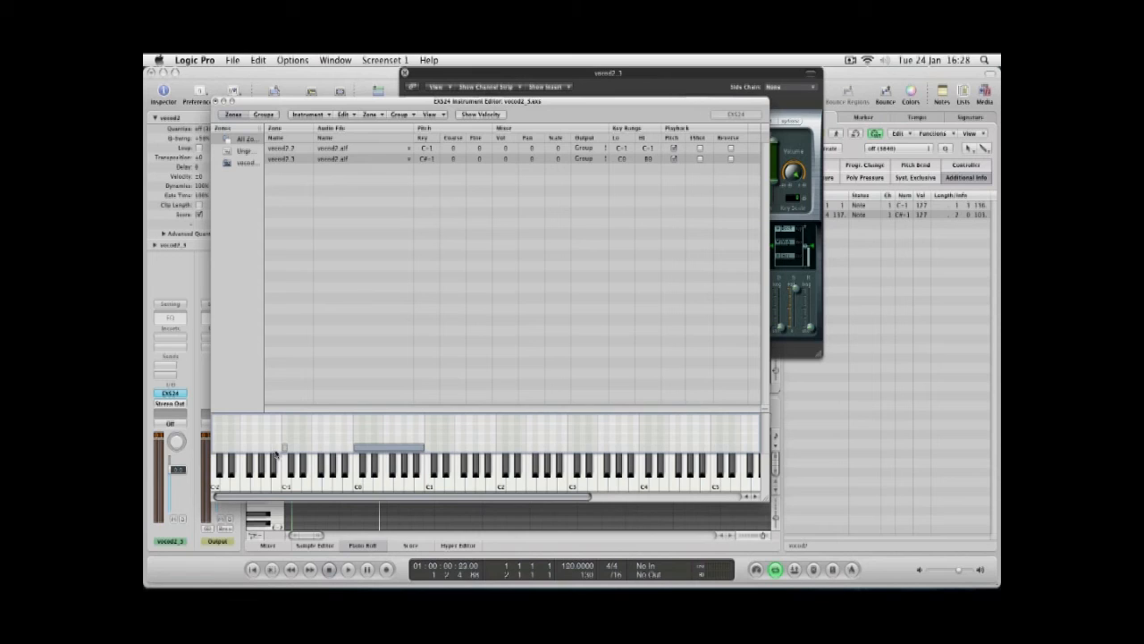
left_click_drag(286, 448, 351, 449)
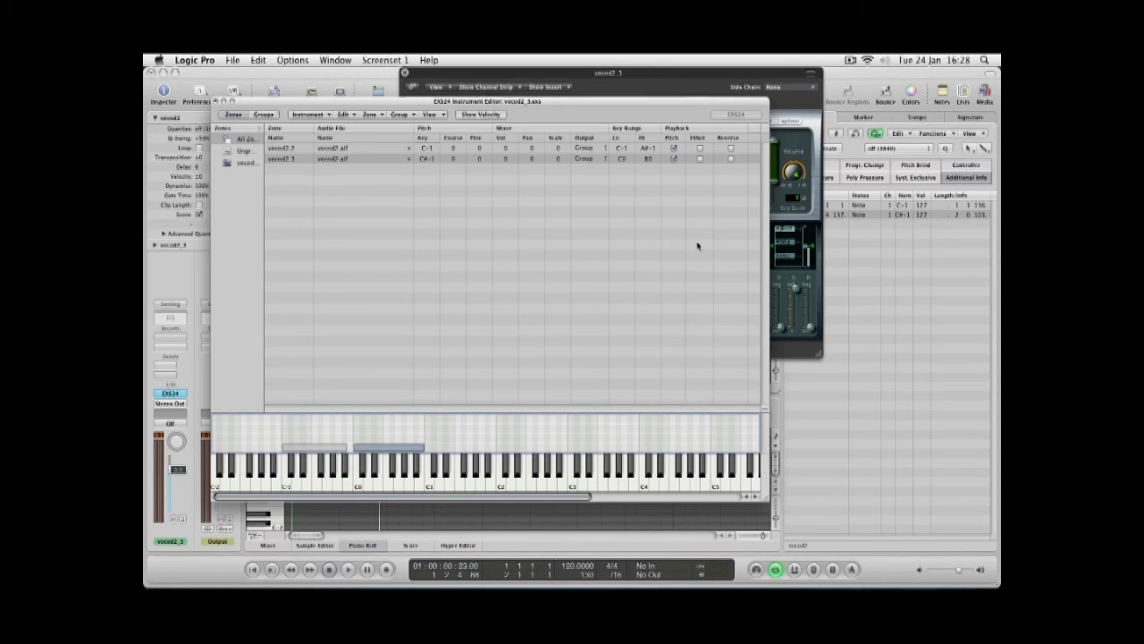
Save the sampler instrument as Logic trilogy vocode.
left_click(319, 115)
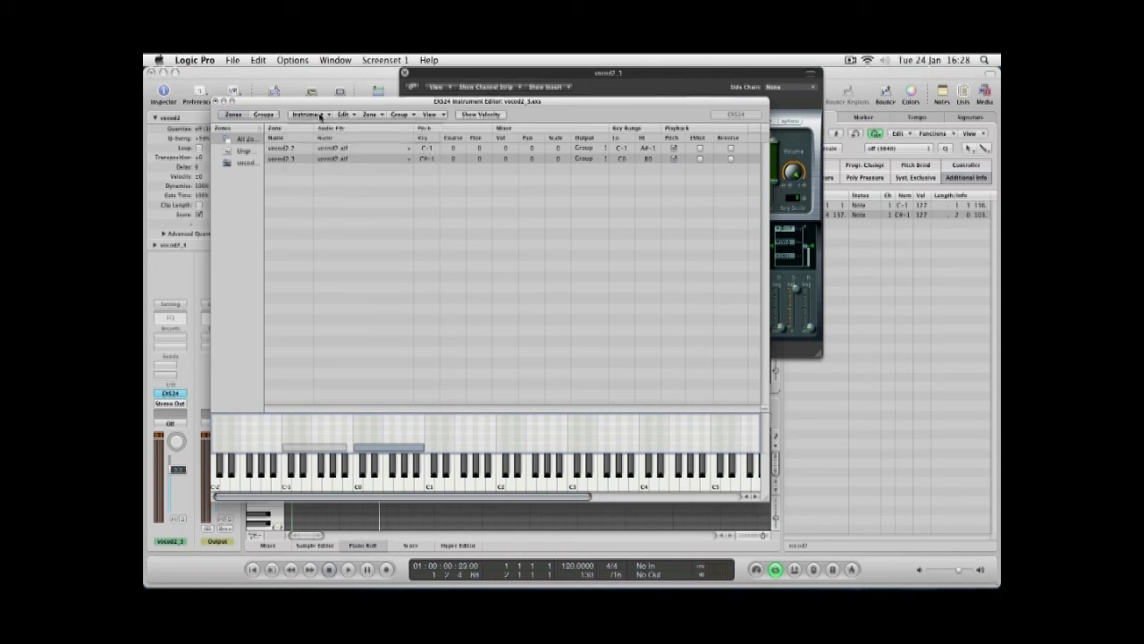
left_click(323, 160)
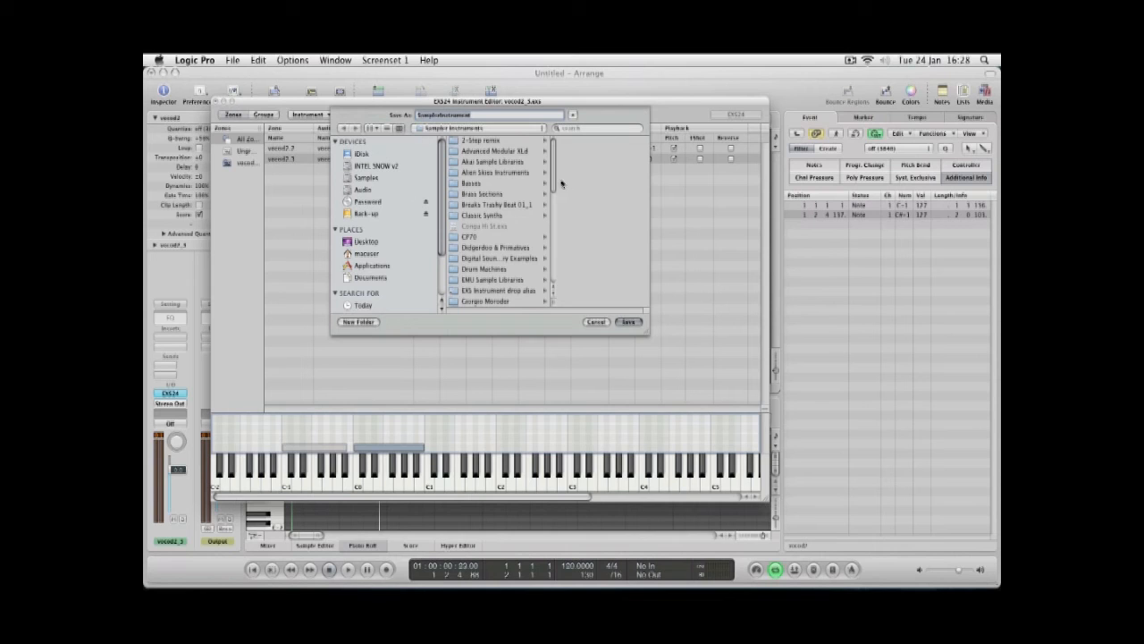
left_click_drag(552, 175, 551, 144)
key("BackSpace")
key("Return")
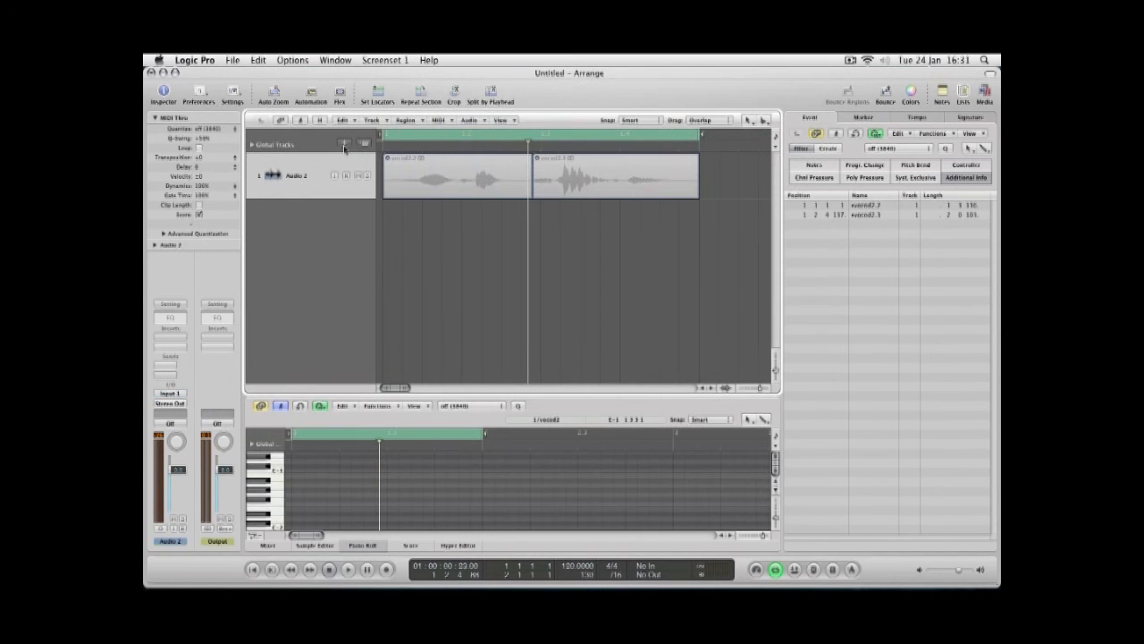
Create a new software instrument track.
left_click(345, 144)
left_click(530, 128)
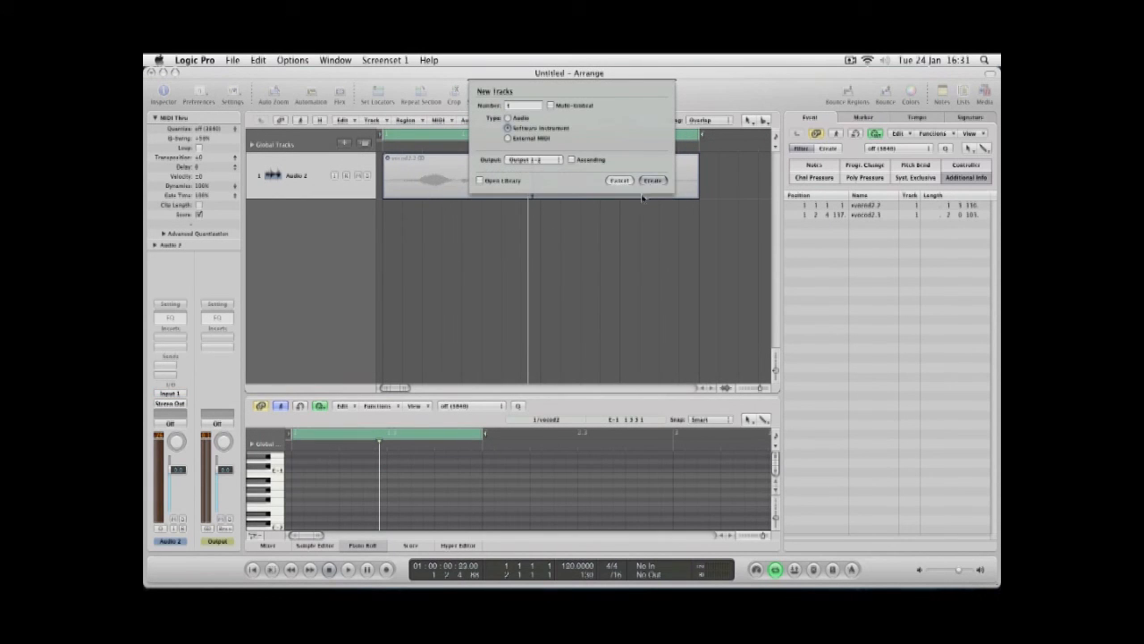
left_click(650, 181)
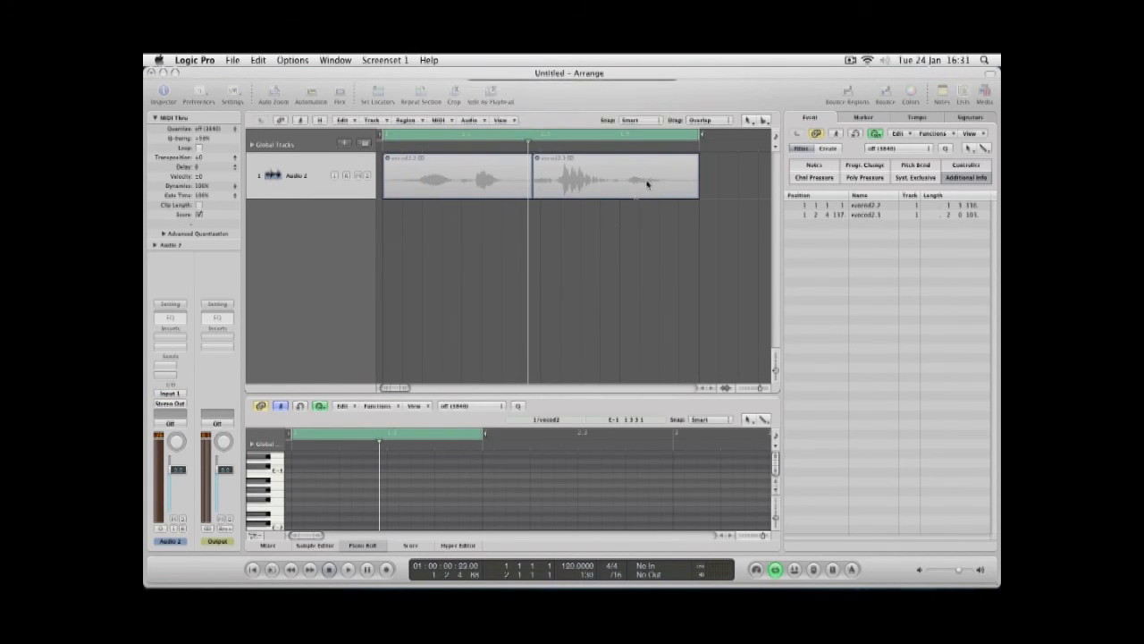
Insert a stereo EXS24 on the new track and load the Logic trilogy vocode instrument from Logic trilogy sounds.
left_click(173, 388)
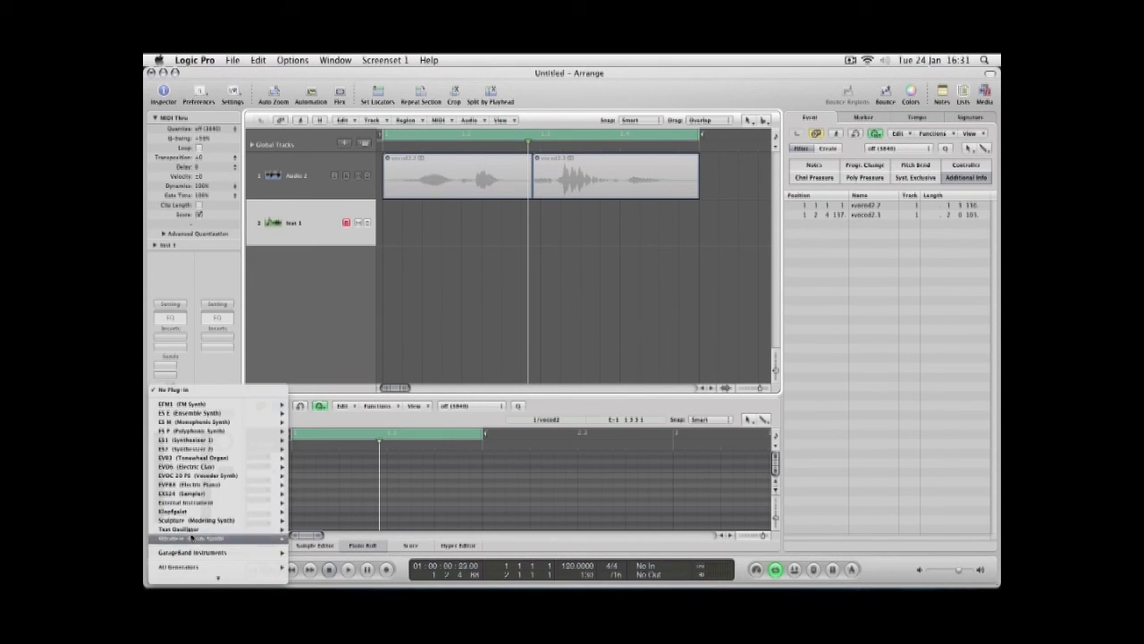
mouse_move(193, 494)
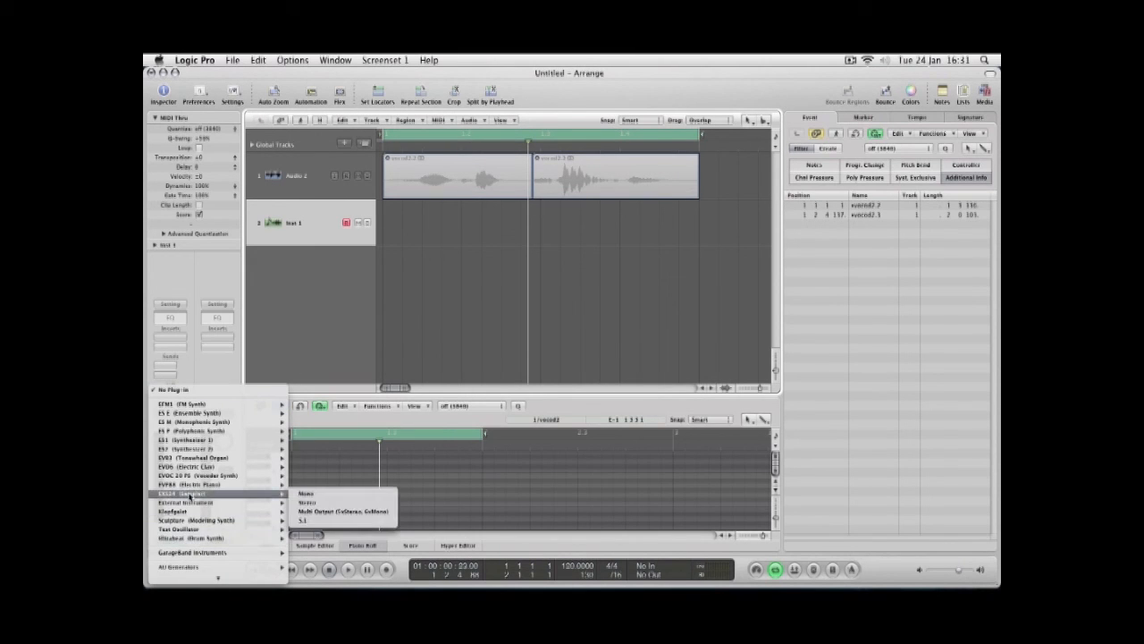
left_click(322, 503)
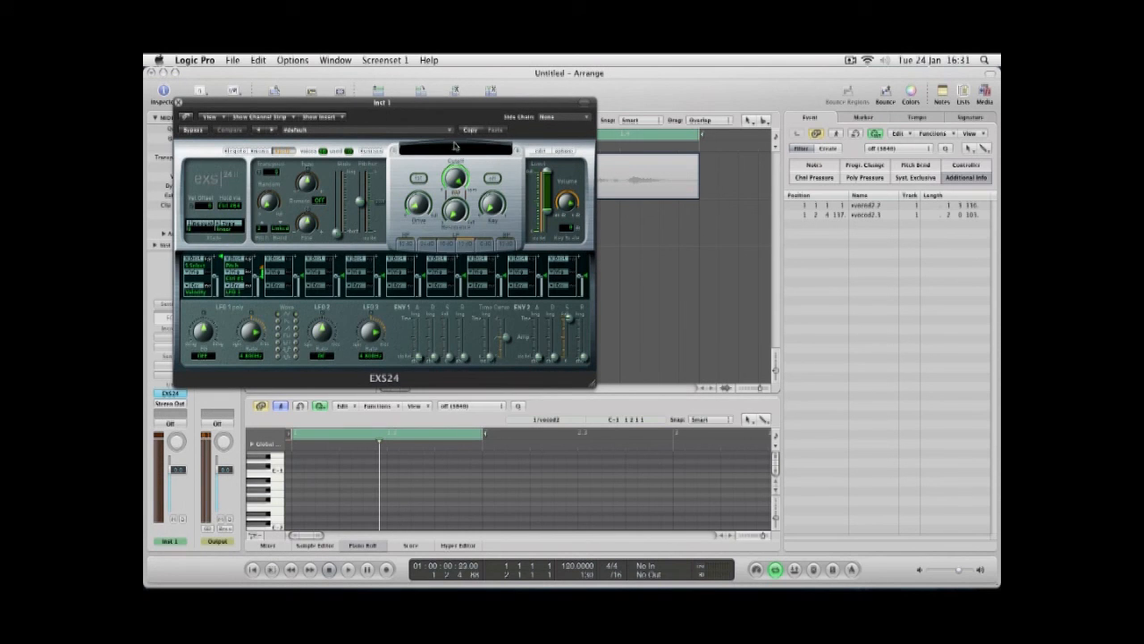
left_click(455, 146)
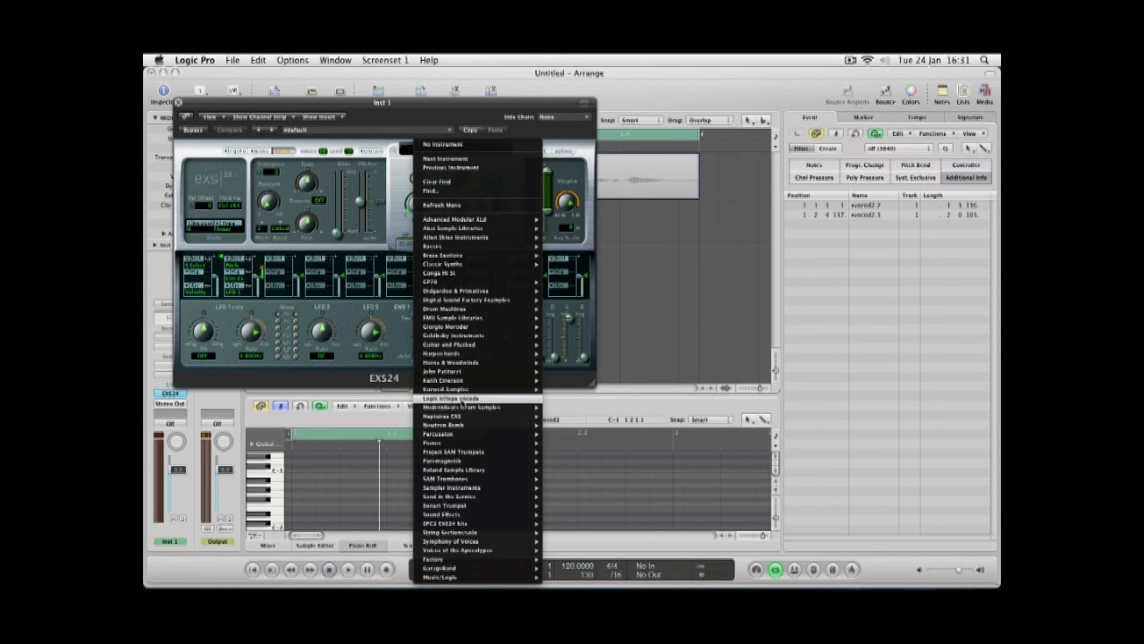
left_click(462, 398)
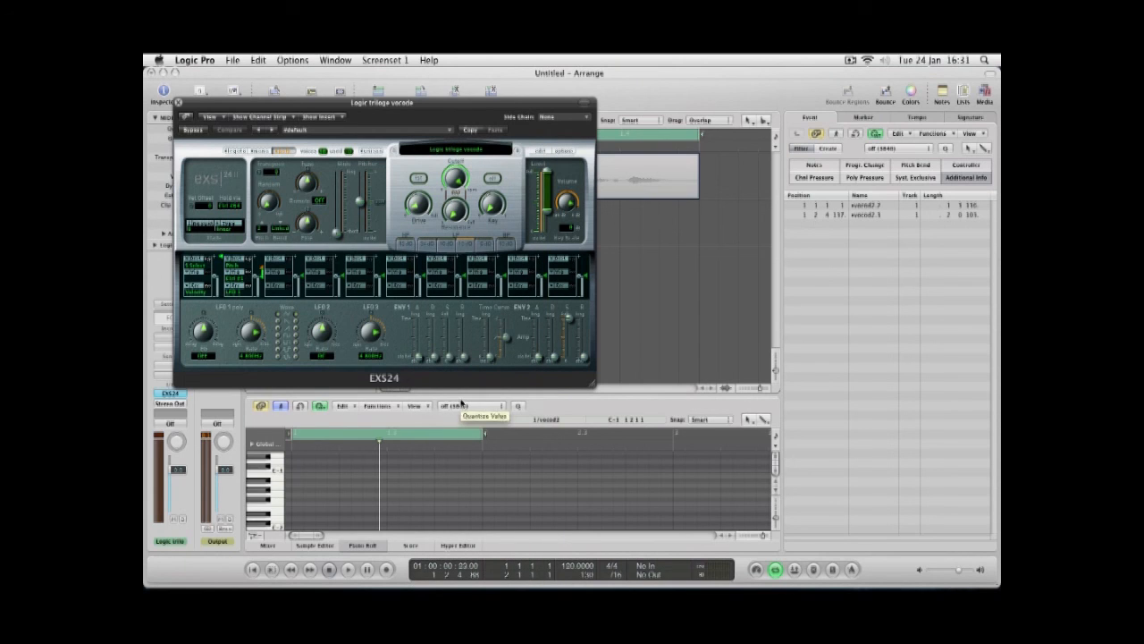